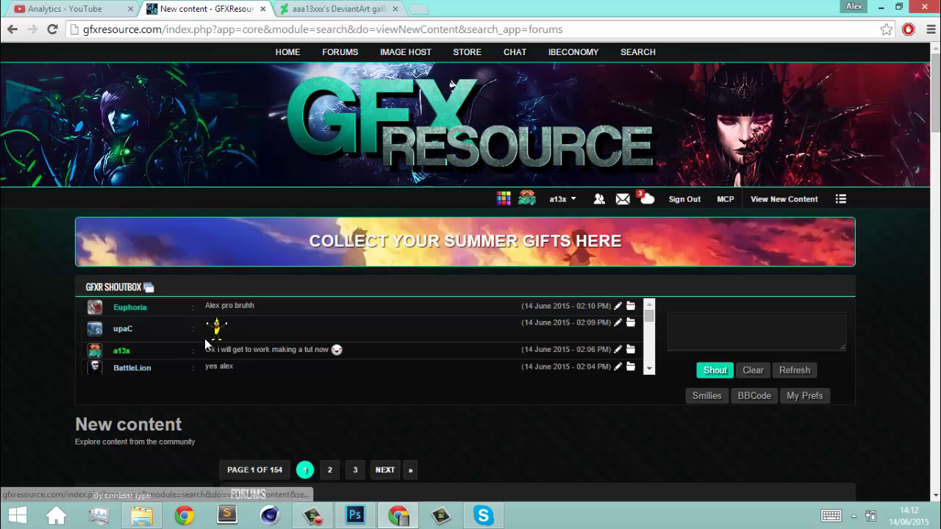
# Open the DeviantArt gallery and browse the featured signature artworks for examples of the finished style
pyautogui.moveTo(650, 319); pyautogui.dragTo(649, 326)
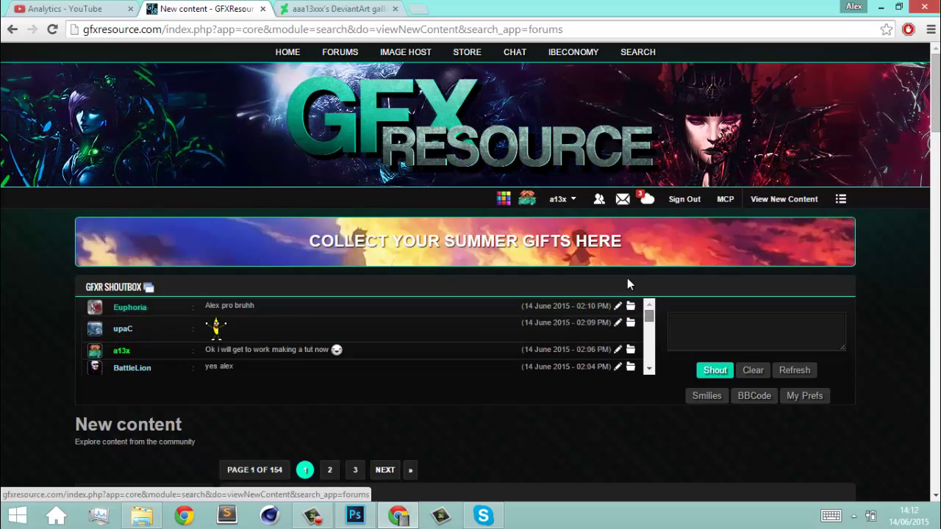
pyautogui.click(327, 9)
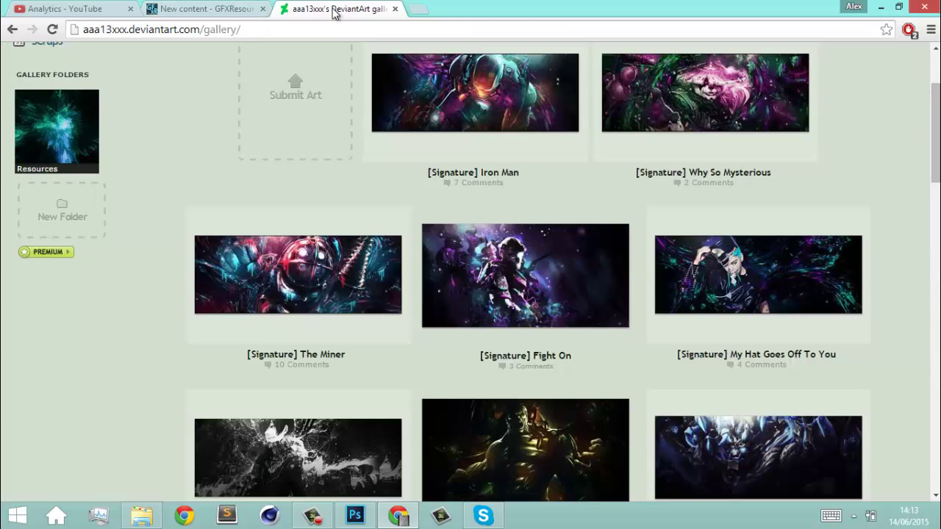
pyautogui.scroll(1, 422, 199)
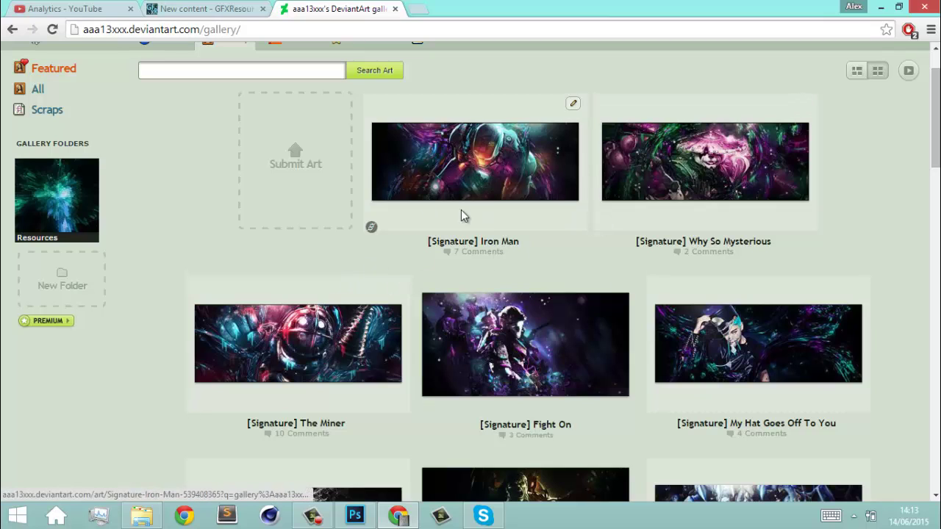
pyautogui.scroll(-1, 772, 342)
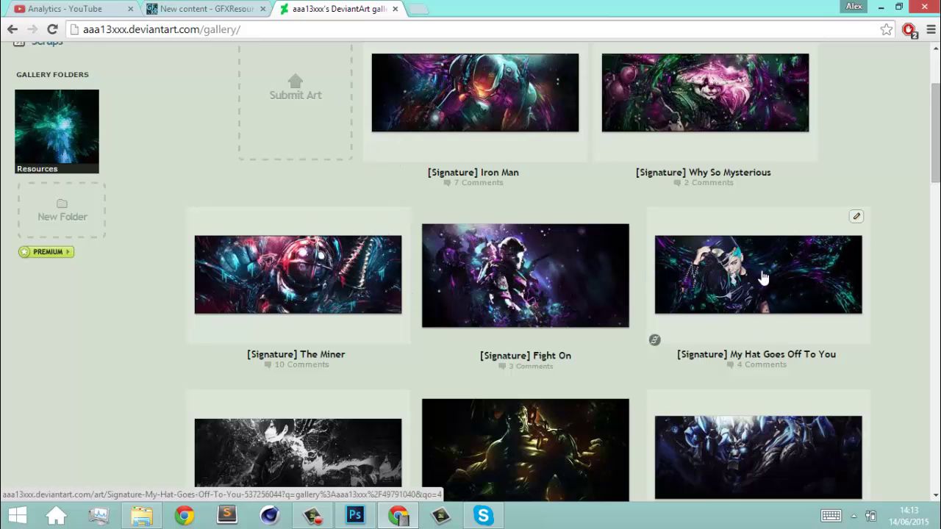
pyautogui.scroll(-1, 764, 278)
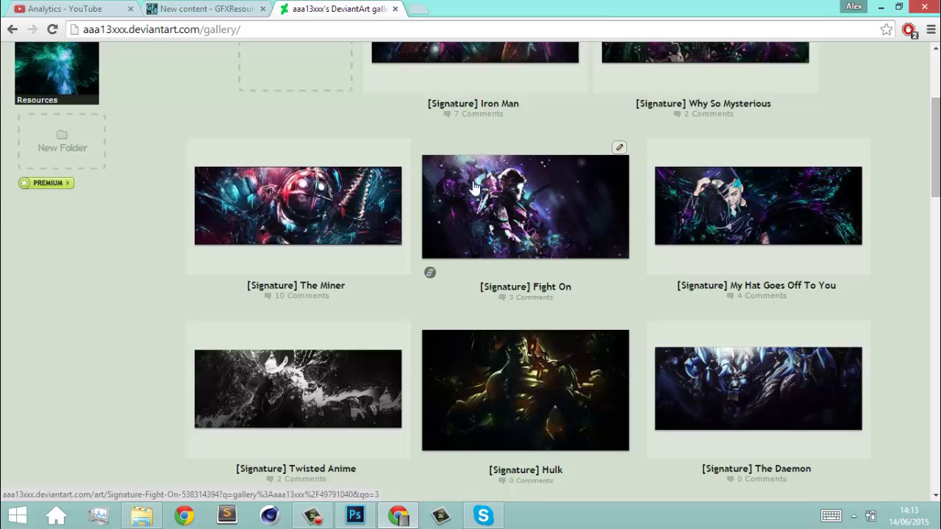
pyautogui.scroll(-4, 559, 233)
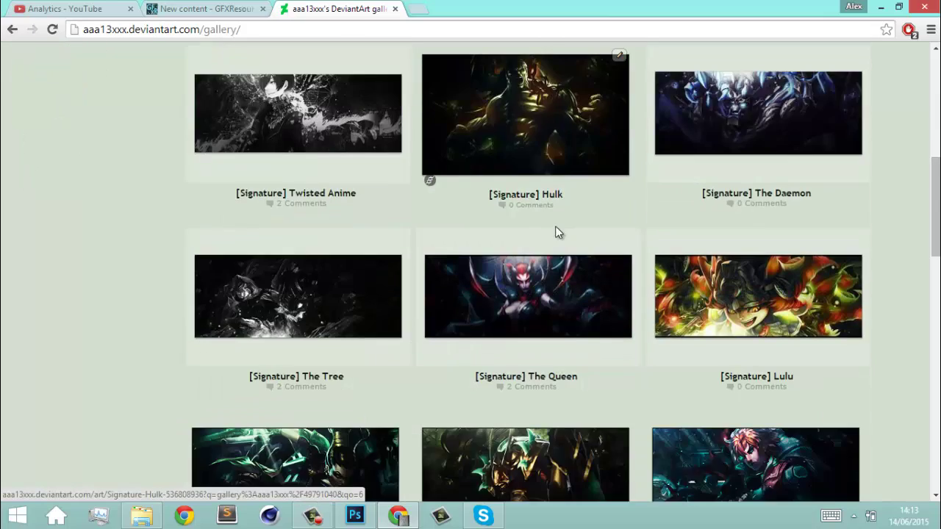
pyautogui.scroll(6, 556, 232)
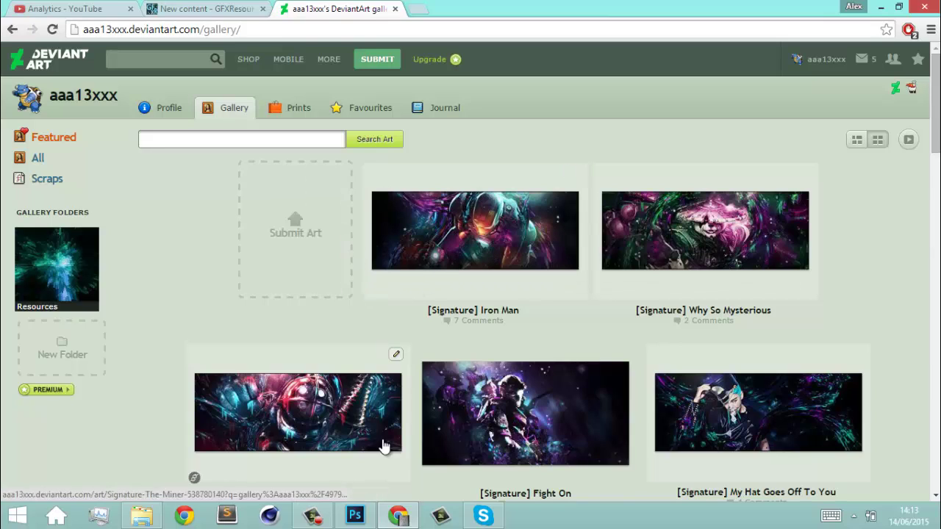
# Switch to Photoshop and hide all six layer groups and Layer 0 in Iron Man.psd
pyautogui.hotkey('alt', 'Tab')
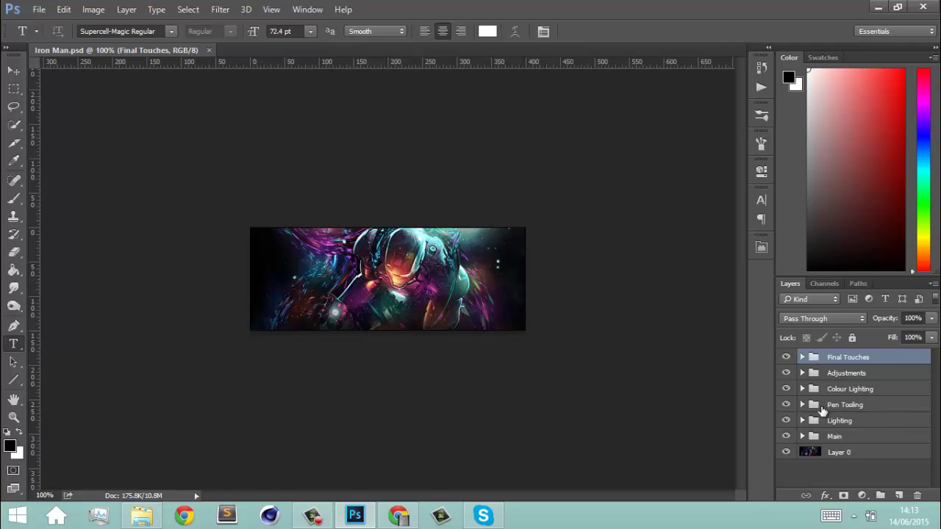
pyautogui.moveTo(787, 356); pyautogui.dragTo(796, 460)
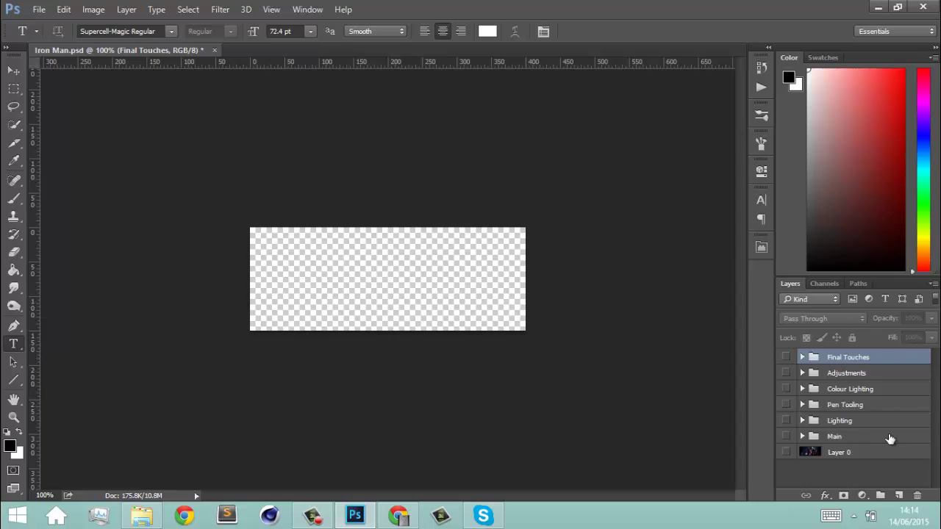
pyautogui.click(787, 455)
pyautogui.click(788, 452)
# Rename Layer 0 as BackGround
pyautogui.doubleClick(840, 453)
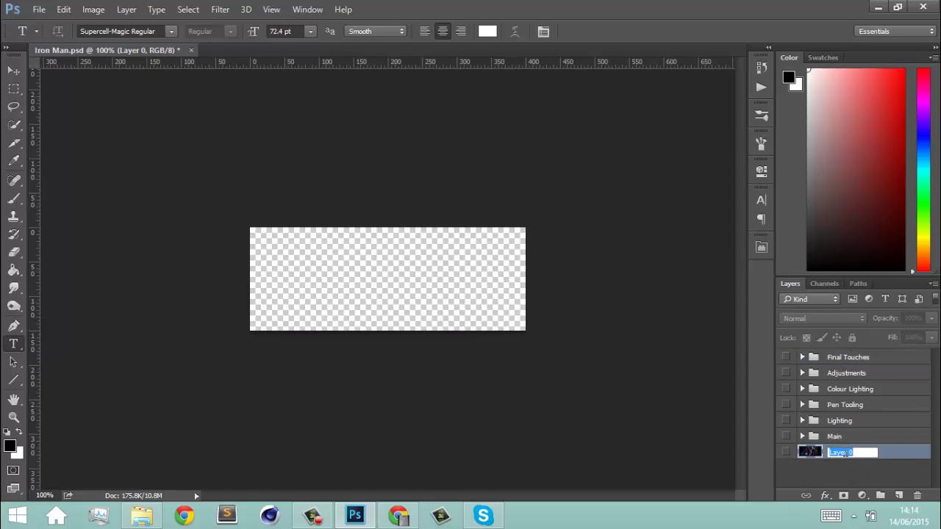
pyautogui.write('BackGround')
pyautogui.press('Return')
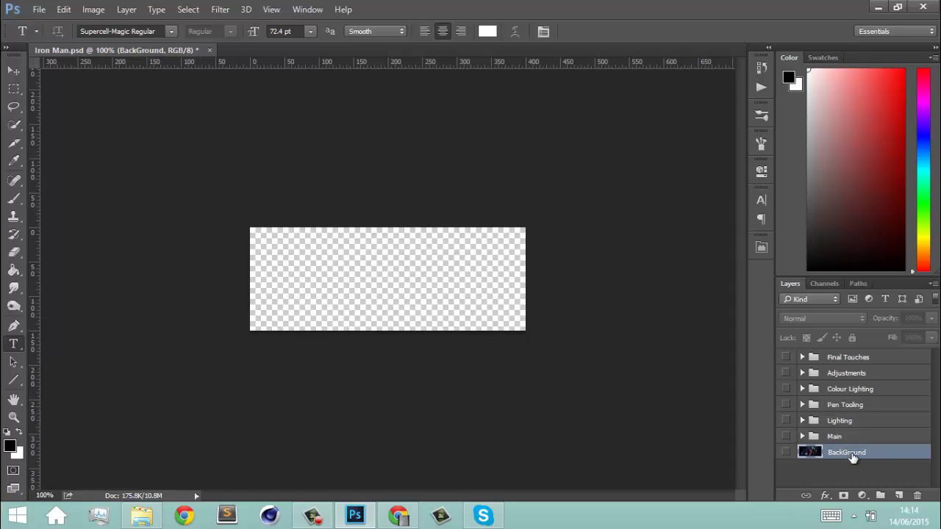
# Expand the Main group, make the group visible and hide all the individual layers inside it
pyautogui.click(802, 437)
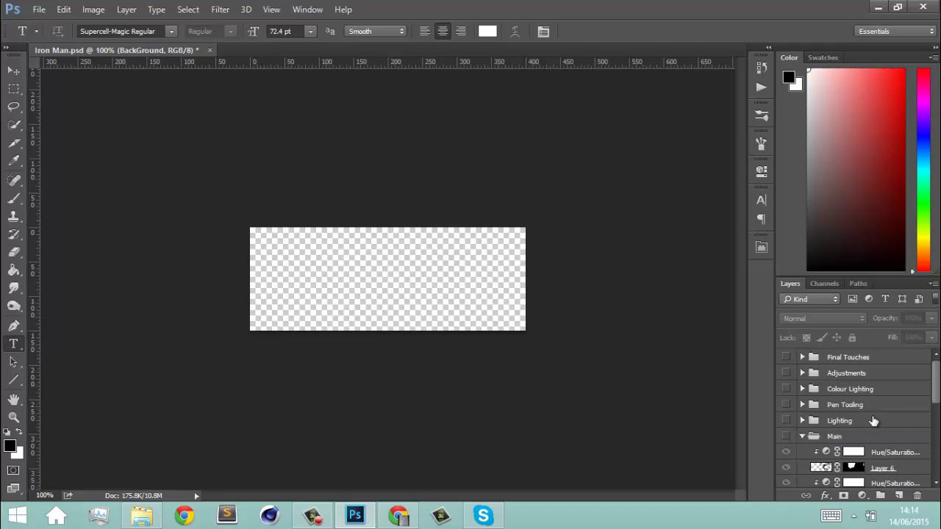
pyautogui.scroll(-2, 872, 420)
pyautogui.click(786, 405)
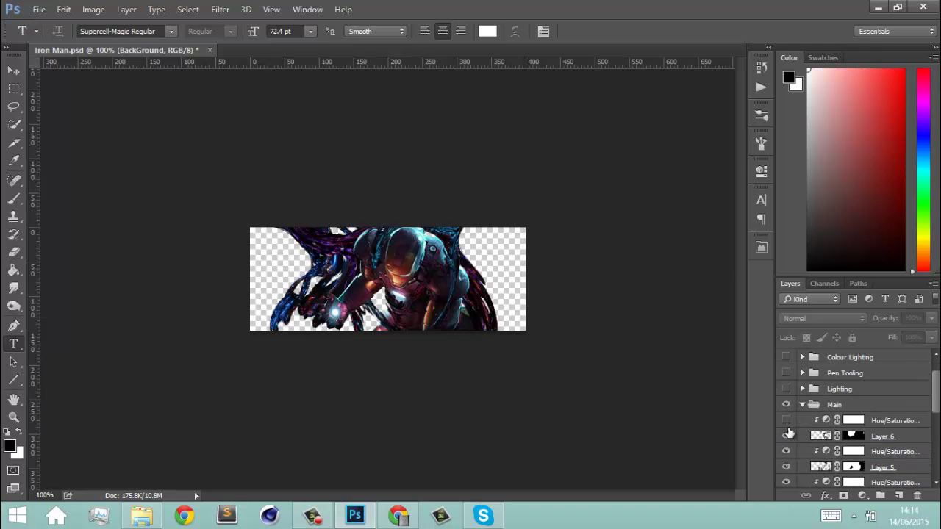
pyautogui.scroll(-5, 788, 482)
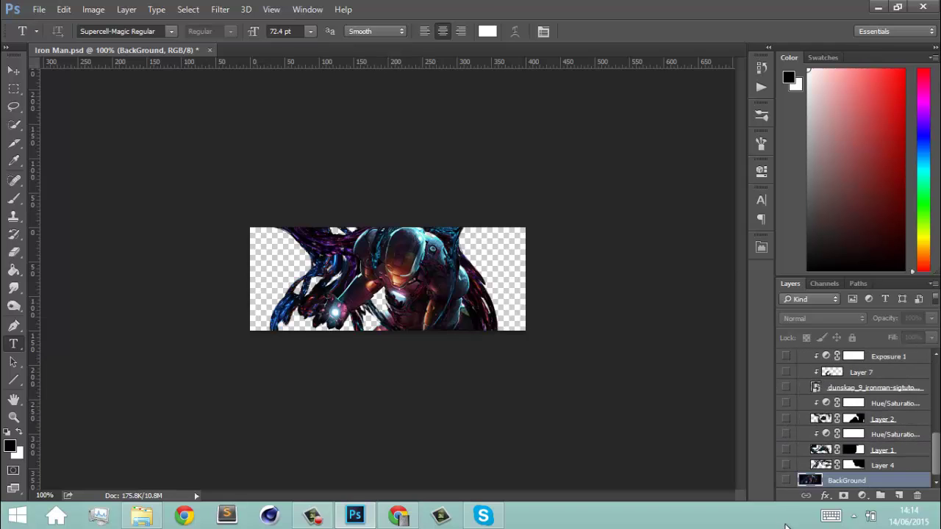
# Show only the Iron Man render layer (dunskap_9_ironman) within the Main group
pyautogui.scroll(2, 865, 451)
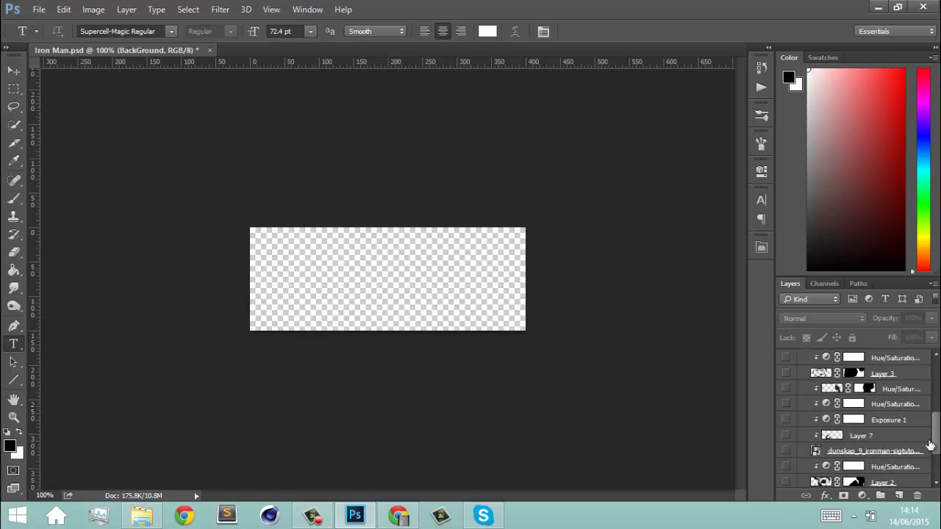
pyautogui.click(788, 451)
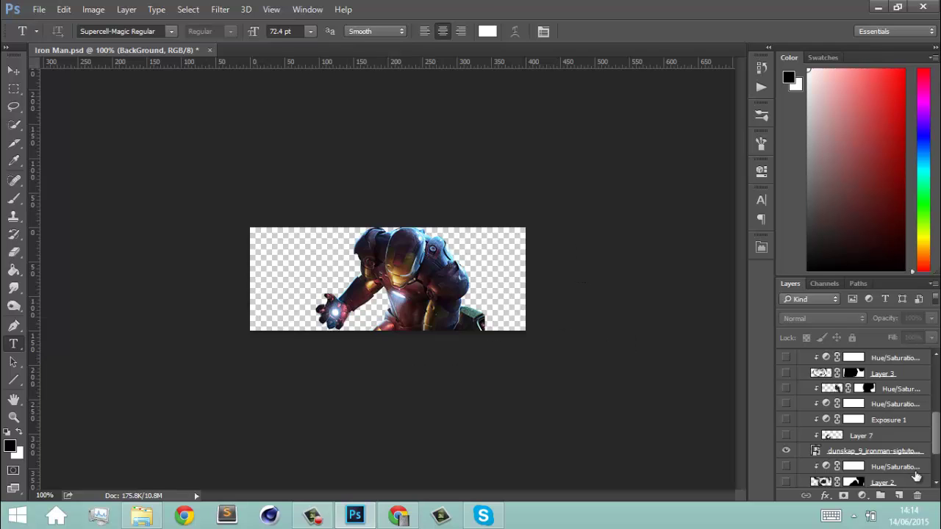
pyautogui.scroll(-2, 938, 452)
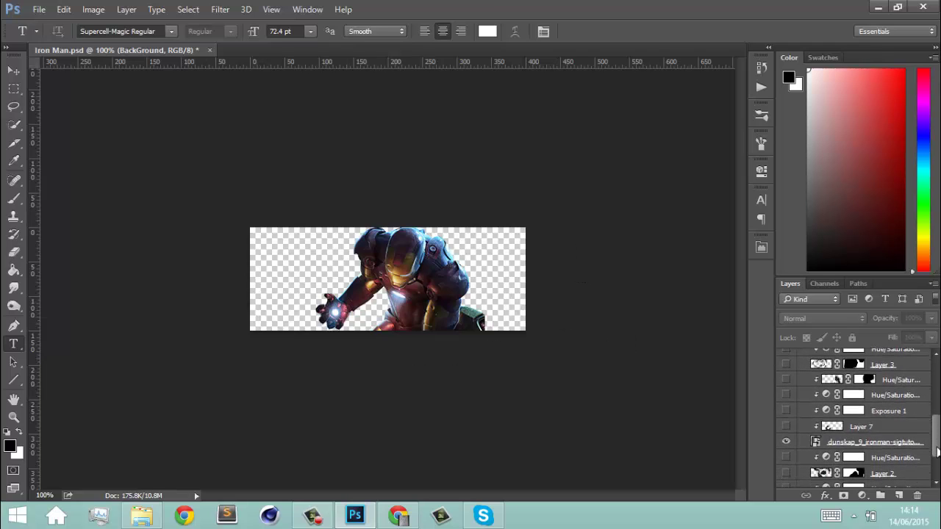
pyautogui.moveTo(937, 452); pyautogui.dragTo(934, 477)
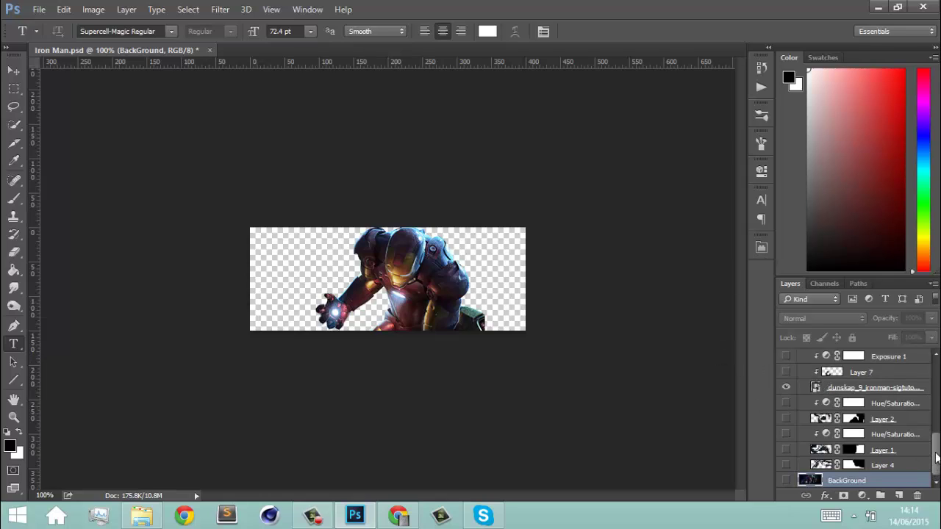
# Switch to the TonyApex folder in File Explorer, look through the C4D renders and preview 1 (2).png and 2 (2).png
pyautogui.click(146, 513)
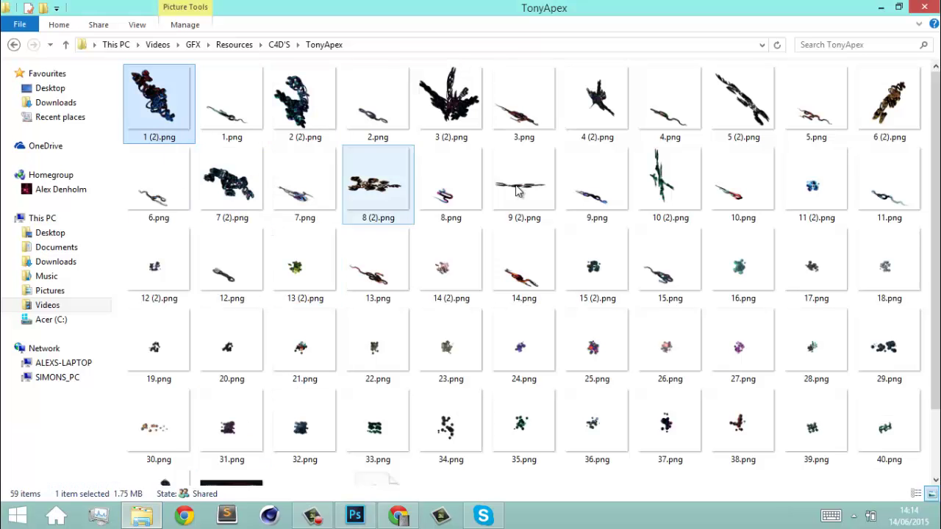
pyautogui.scroll(-2, 580, 233)
pyautogui.scroll(2, 567, 256)
pyautogui.scroll(-2, 551, 268)
pyautogui.scroll(1, 536, 277)
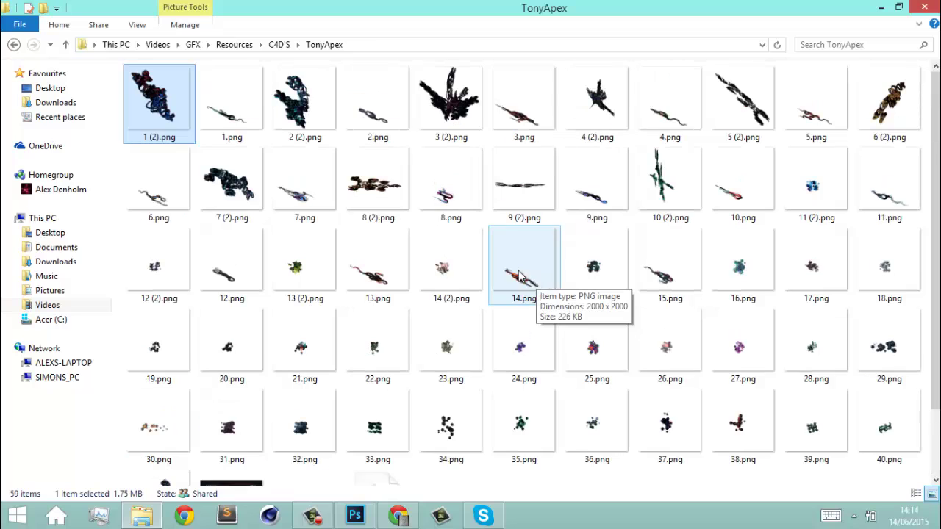
pyautogui.doubleClick(169, 122)
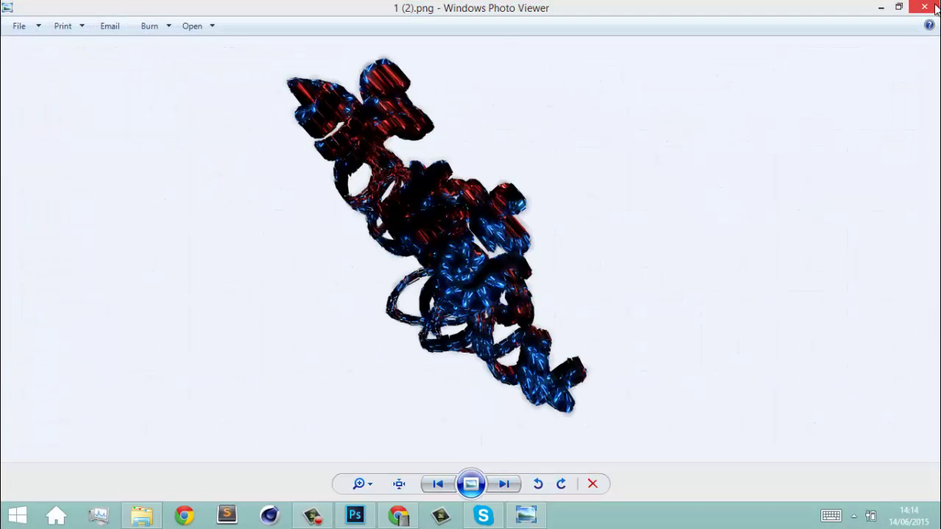
pyautogui.click(927, 6)
pyautogui.doubleClick(316, 96)
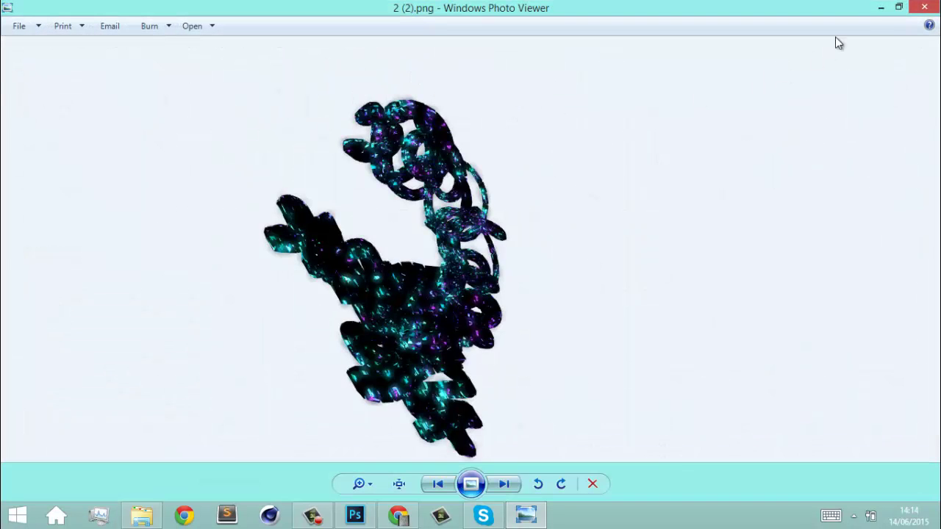
pyautogui.click(923, 7)
# Open 1 (2).png as a separate document in Photoshop and start the Liquify filter on it
pyautogui.click(168, 103)
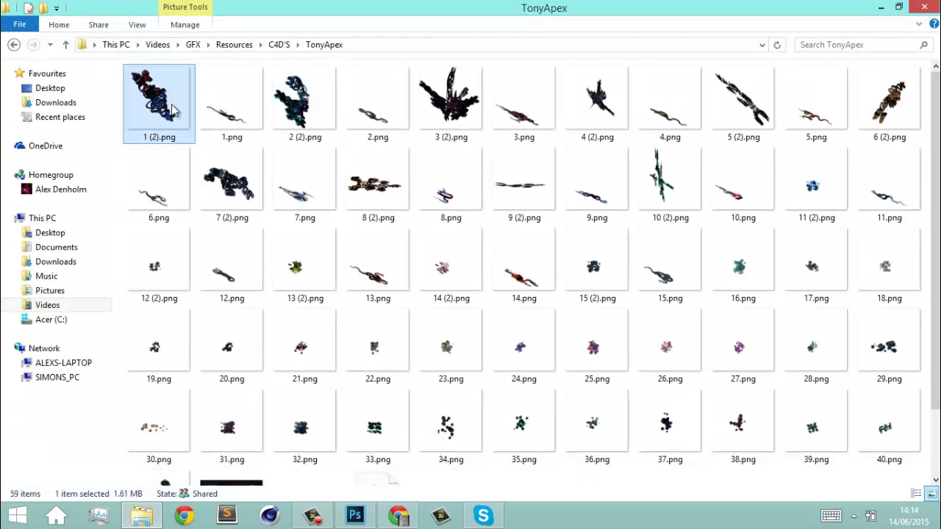
pyautogui.moveTo(172, 110); pyautogui.dragTo(420, 156)
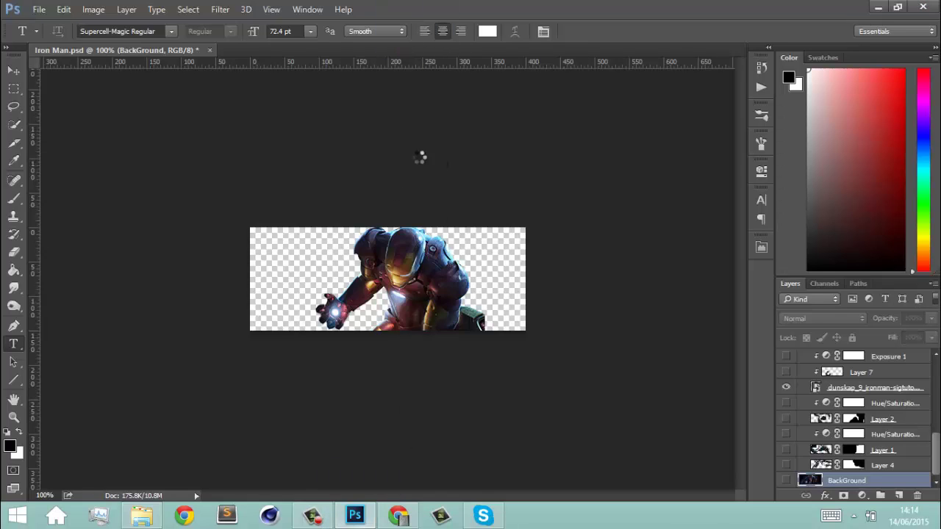
pyautogui.click(220, 8)
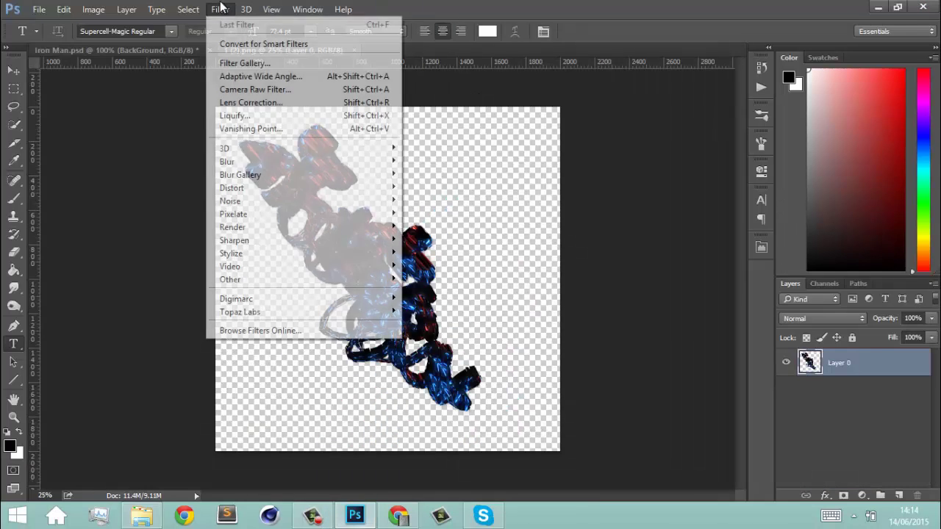
pyautogui.click(294, 117)
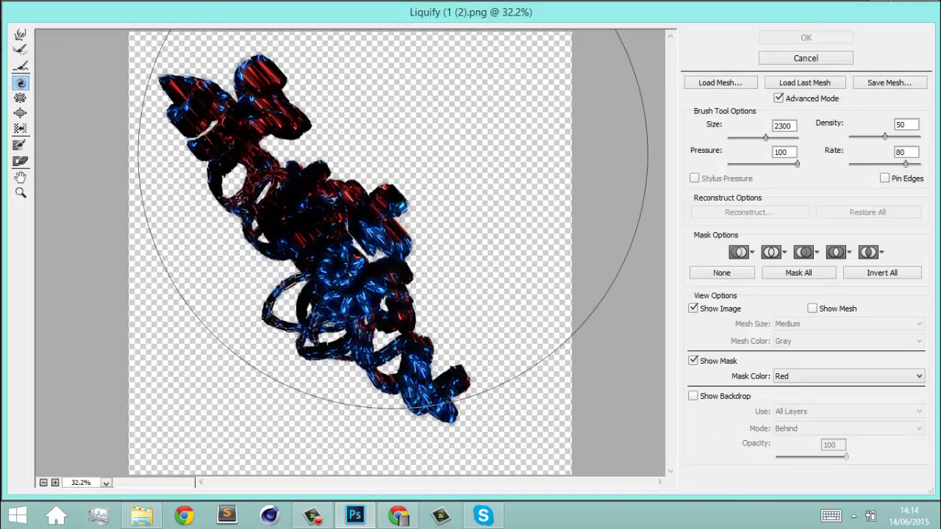
# Reduce the Liquify brush size to 900 and twirl the red upper part and the blue lower part of the render
pyautogui.hotkey('ctrl', '-')
pyautogui.hotkey('ctrl', '-')
pyautogui.hotkey('ctrl', '-')
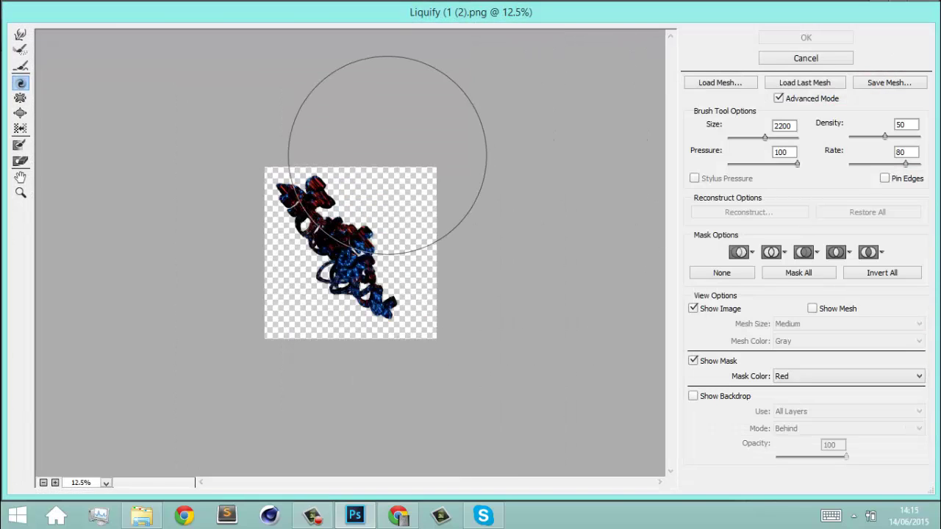
pyautogui.press('[')
pyautogui.press('[')
pyautogui.press('[')
pyautogui.press('[')
pyautogui.press('[')
pyautogui.press('[')
pyautogui.press('[')
pyautogui.press('[')
pyautogui.press('[')
pyautogui.press('[')
pyautogui.press('[')
pyautogui.press('[')
pyautogui.press('[')
pyautogui.press('[')
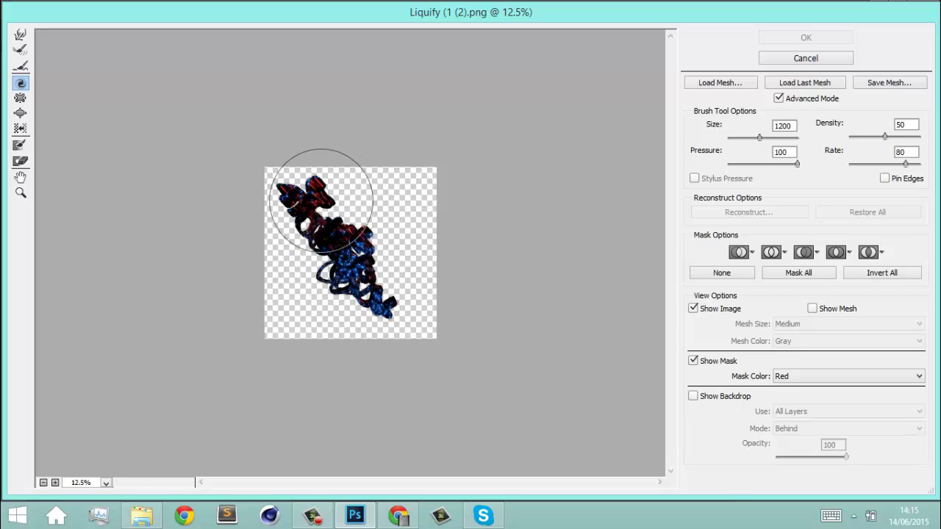
pyautogui.moveTo(311, 203); pyautogui.dragTo(334, 221)
pyautogui.moveTo(342, 256)
pyautogui.mouseDown()
pyautogui.moveTo(363, 266)
pyautogui.moveTo(350, 275)
pyautogui.moveTo(370, 281)
pyautogui.moveTo(387, 316)
pyautogui.moveTo(375, 307)
pyautogui.moveTo(364, 314)
pyautogui.moveTo(384, 320)
pyautogui.moveTo(394, 310)
pyautogui.moveTo(313, 268)
pyautogui.moveTo(350, 265)
pyautogui.mouseUp()
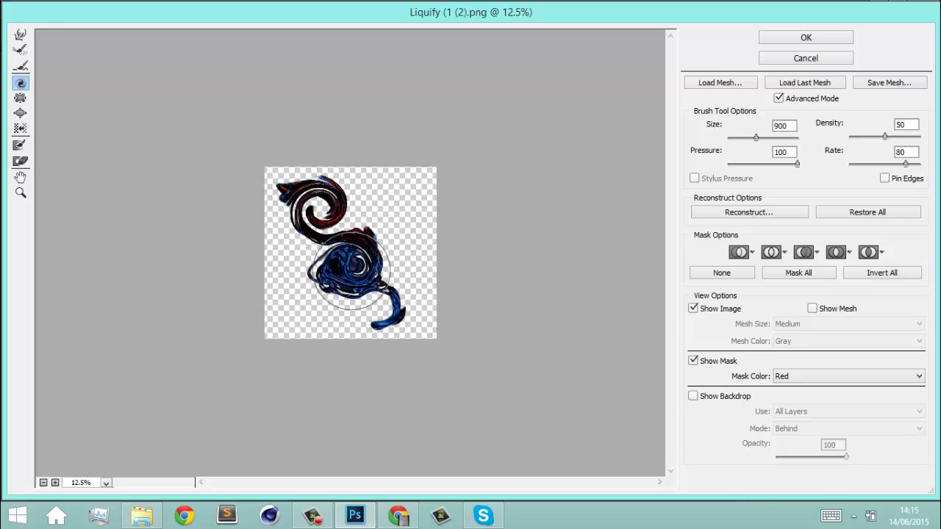
# Enlarge the twirl brush to 1600, swirl across the middle of the render and apply the Liquify filter
pyautogui.press(']')
pyautogui.press(']')
pyautogui.moveTo(323, 211)
pyautogui.mouseDown()
pyautogui.moveTo(354, 208)
pyautogui.moveTo(337, 220)
pyautogui.moveTo(332, 244)
pyautogui.moveTo(343, 309)
pyautogui.moveTo(354, 277)
pyautogui.moveTo(303, 247)
pyautogui.moveTo(296, 232)
pyautogui.moveTo(364, 265)
pyautogui.moveTo(395, 234)
pyautogui.moveTo(383, 203)
pyautogui.moveTo(339, 209)
pyautogui.moveTo(327, 257)
pyautogui.moveTo(293, 264)
pyautogui.moveTo(341, 269)
pyautogui.moveTo(410, 258)
pyautogui.moveTo(410, 216)
pyautogui.moveTo(394, 208)
pyautogui.moveTo(393, 227)
pyautogui.moveTo(422, 246)
pyautogui.moveTo(311, 239)
pyautogui.moveTo(317, 280)
pyautogui.moveTo(348, 303)
pyautogui.moveTo(349, 246)
pyautogui.moveTo(360, 230)
pyautogui.moveTo(355, 261)
pyautogui.moveTo(341, 234)
pyautogui.moveTo(367, 235)
pyautogui.mouseUp()
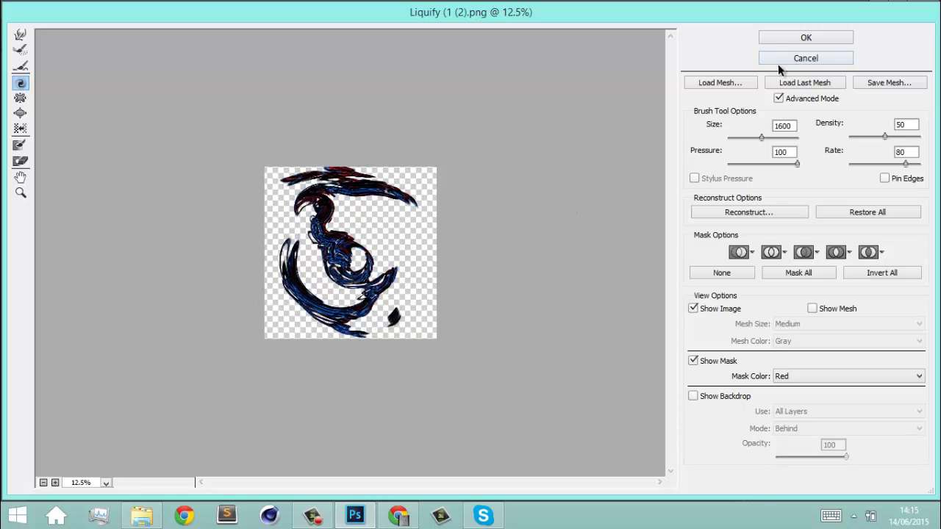
pyautogui.click(785, 41)
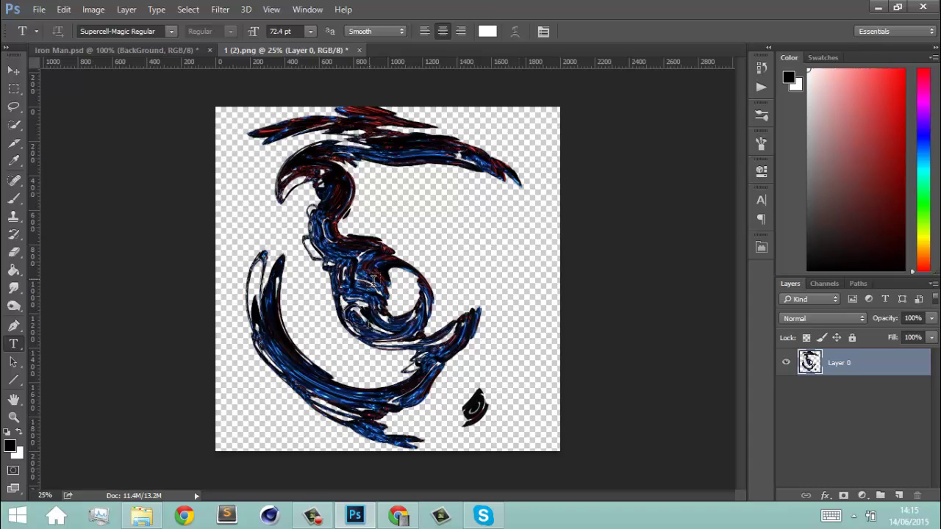
# Switch to the Move tool and return to the Iron Man.psd document
pyautogui.press('v')
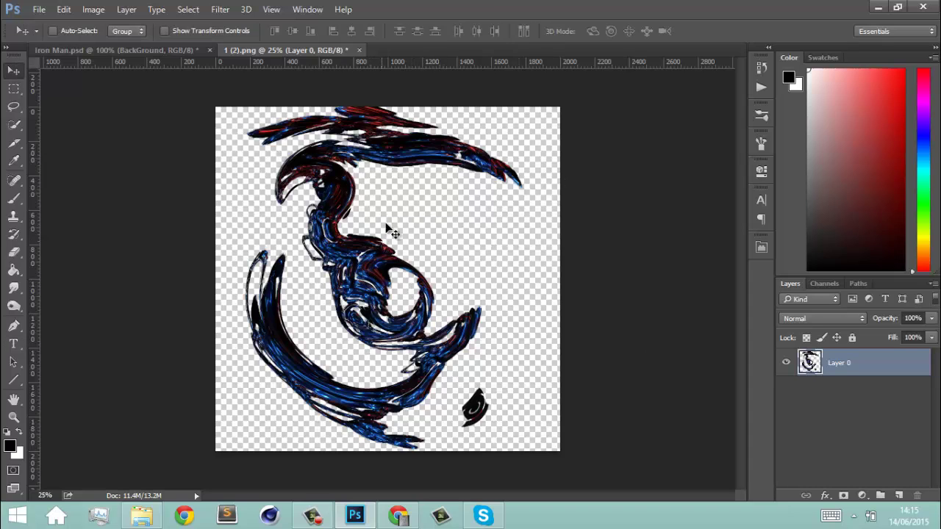
pyautogui.moveTo(416, 258); pyautogui.dragTo(419, 269)
pyautogui.moveTo(370, 250); pyautogui.dragTo(338, 233)
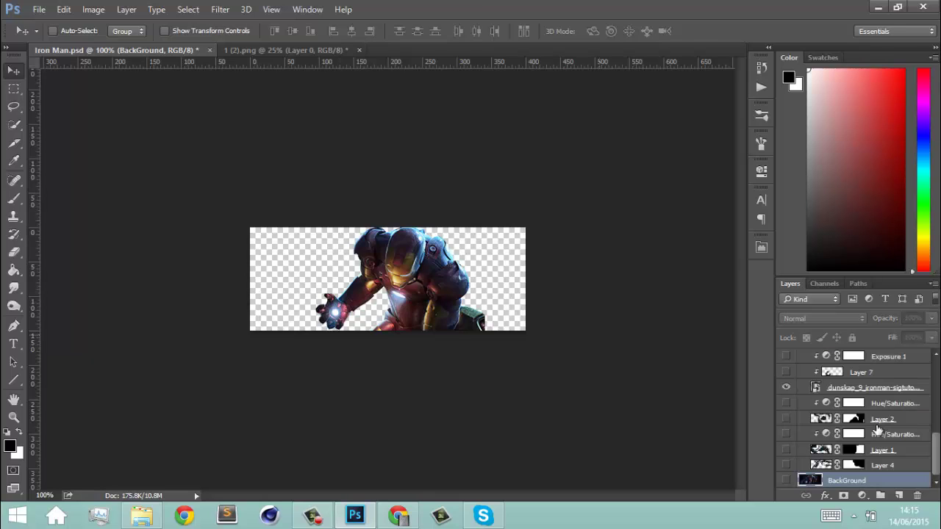
# Show Layer 4, then Layer 1 with its clipped Hue/Saturation adjustment, toggling them to compare the C4D effects behind Iron Man
pyautogui.click(787, 465)
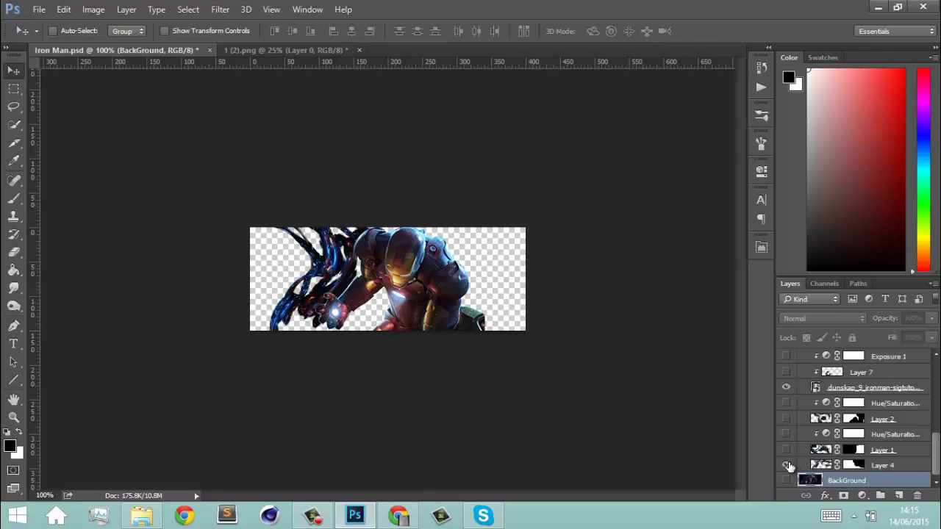
pyautogui.click(788, 466)
pyautogui.click(787, 465)
pyautogui.click(787, 450)
pyautogui.click(788, 450)
pyautogui.click(788, 449)
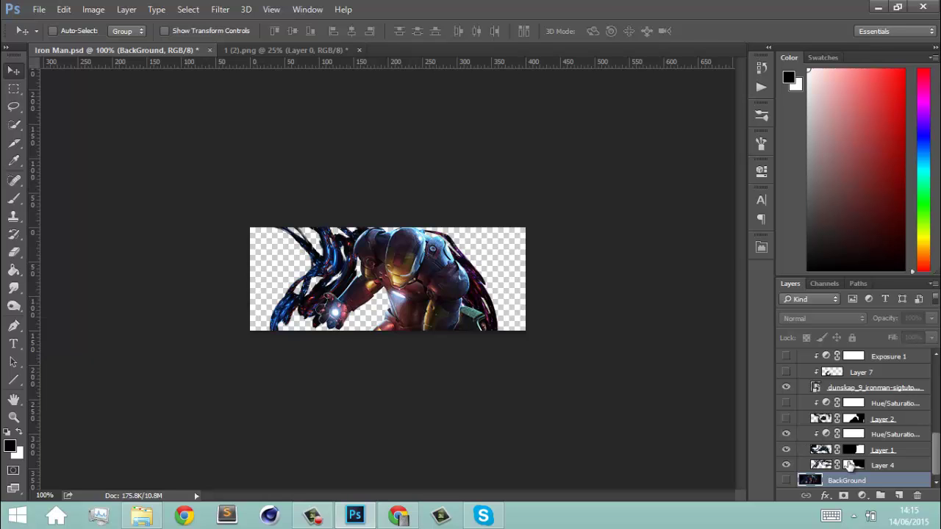
# Show Layer 2, toggling it to compare the C4D effect, and show its clipped Hue/Saturation adjustment
pyautogui.click(863, 496)
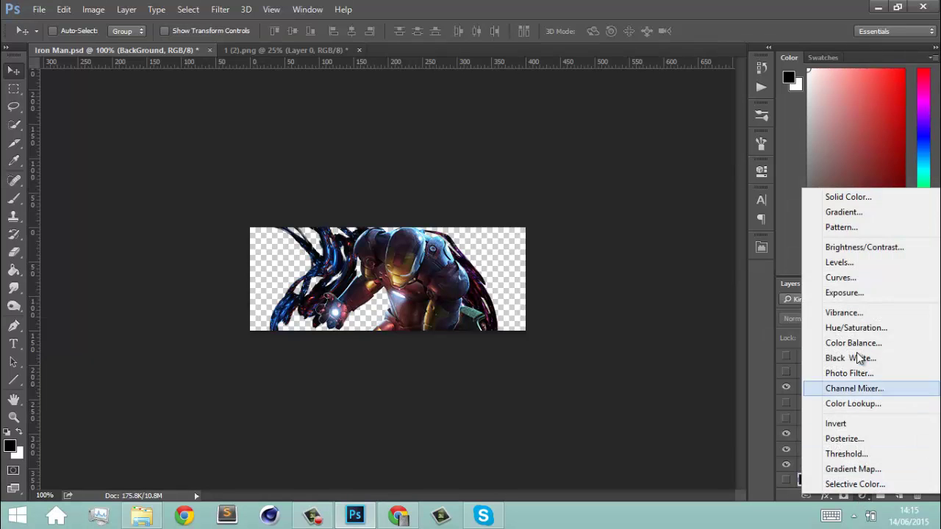
pyautogui.click(864, 497)
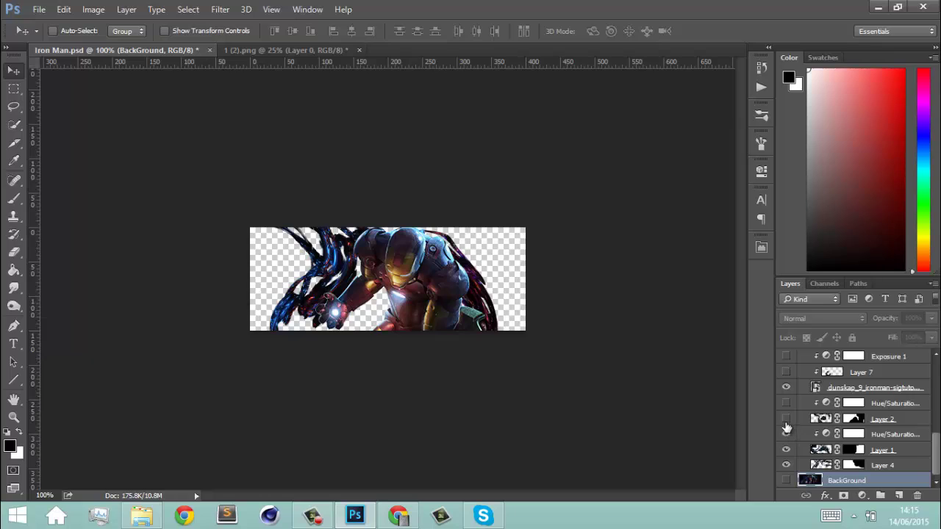
pyautogui.click(786, 419)
pyautogui.click(786, 419)
pyautogui.click(786, 419)
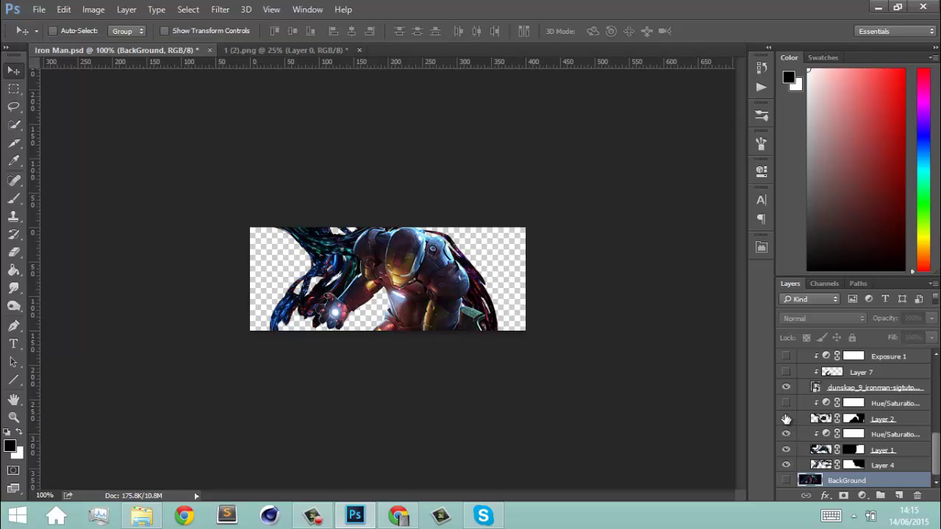
pyautogui.click(787, 405)
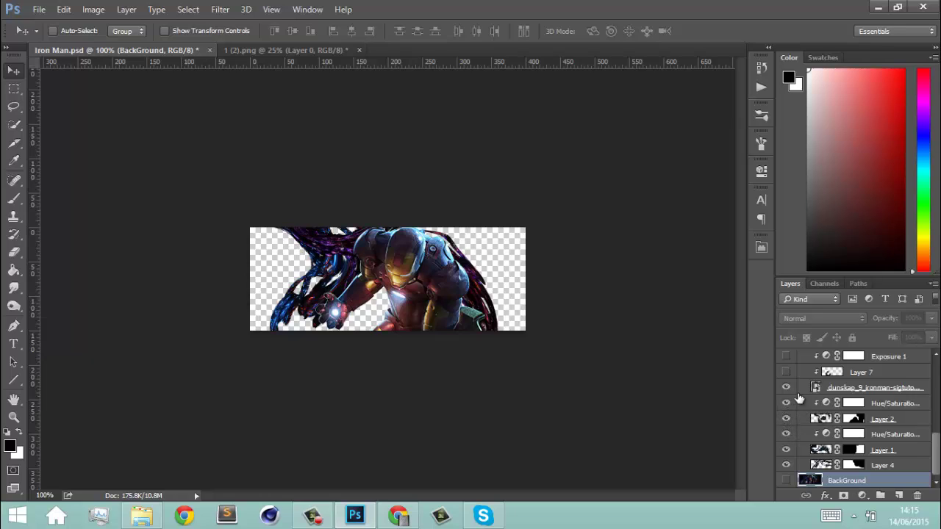
# Show Layer 7, clipped to the Iron Man render, and inspect its effect around the glowing hand up close
pyautogui.scroll(1, 809, 401)
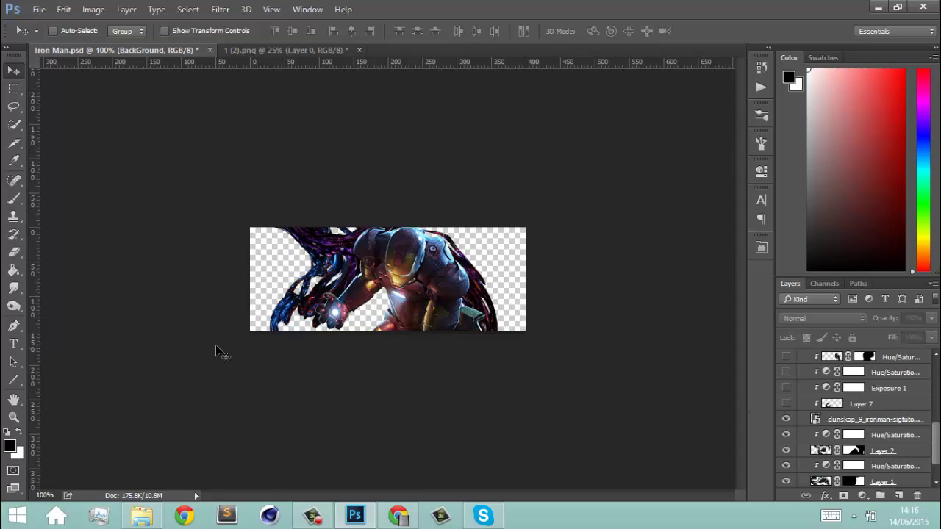
pyautogui.hotkey('ctrl', '+')
pyautogui.hotkey('ctrl', '+')
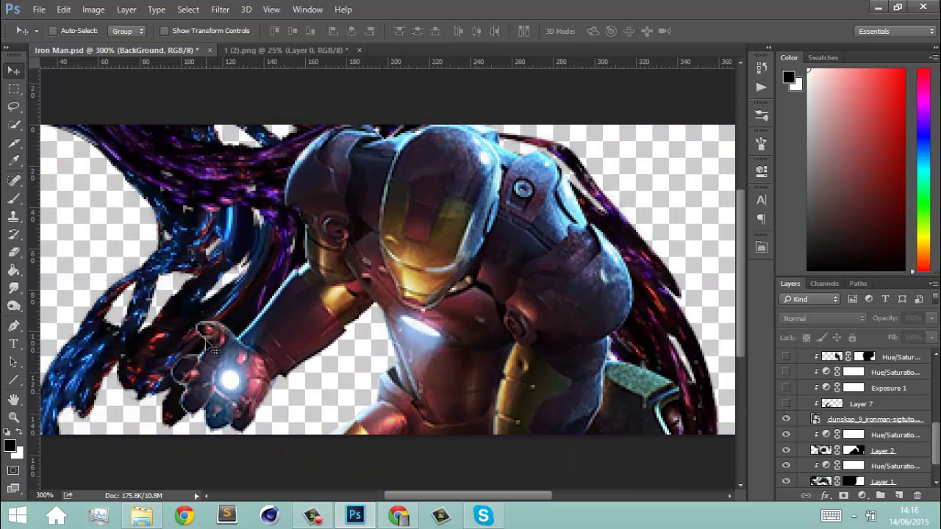
pyautogui.click(785, 404)
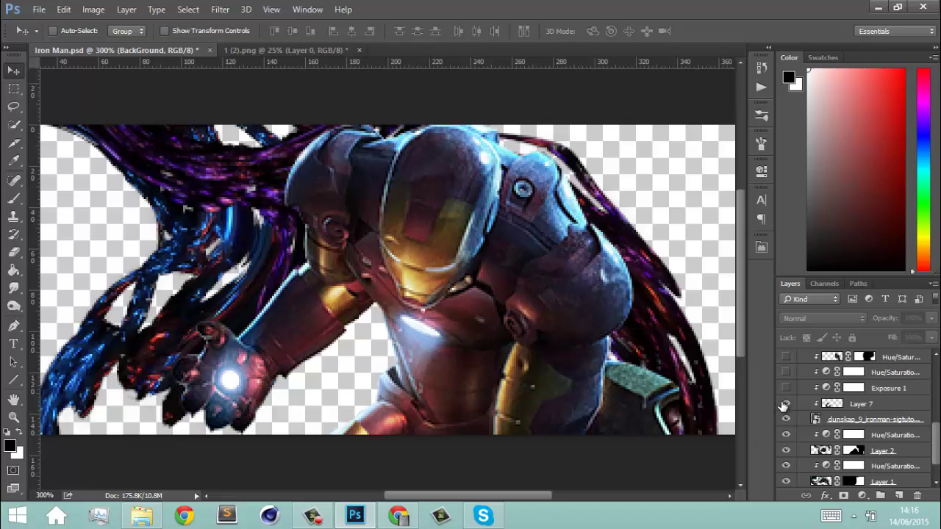
pyautogui.hotkey('ctrl', '-')
pyautogui.hotkey('ctrl', '-')
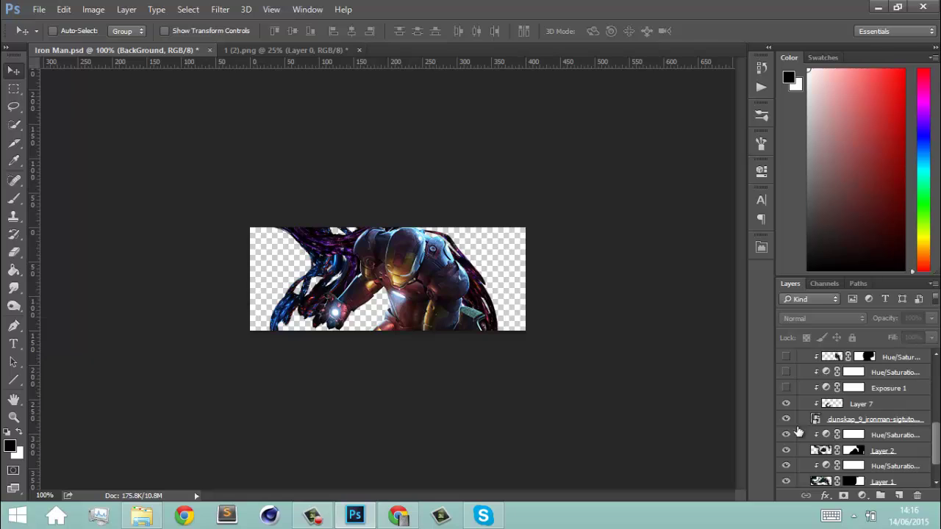
# Show the Exposure 1 adjustment clipped to the Iron Man render, toggling it to compare the lighting
pyautogui.scroll(1, 933, 432)
pyautogui.scroll(2, 933, 432)
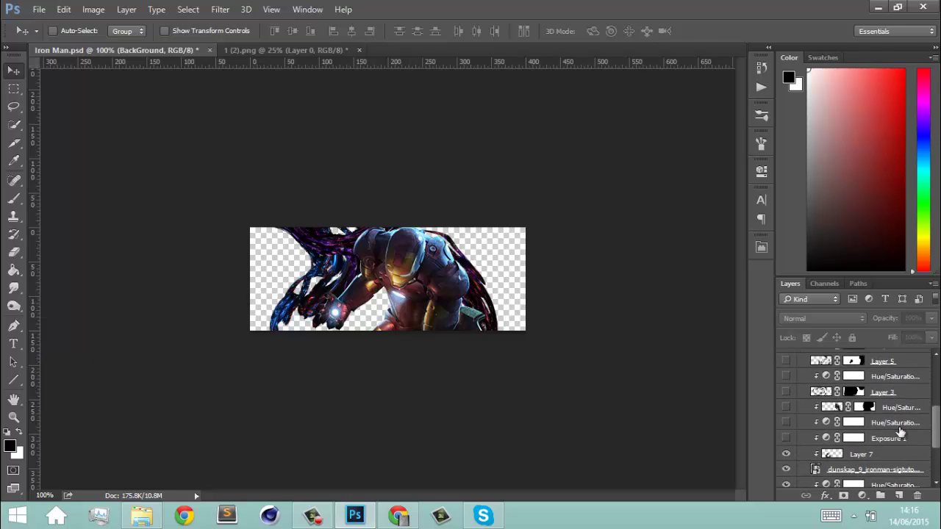
pyautogui.click(786, 439)
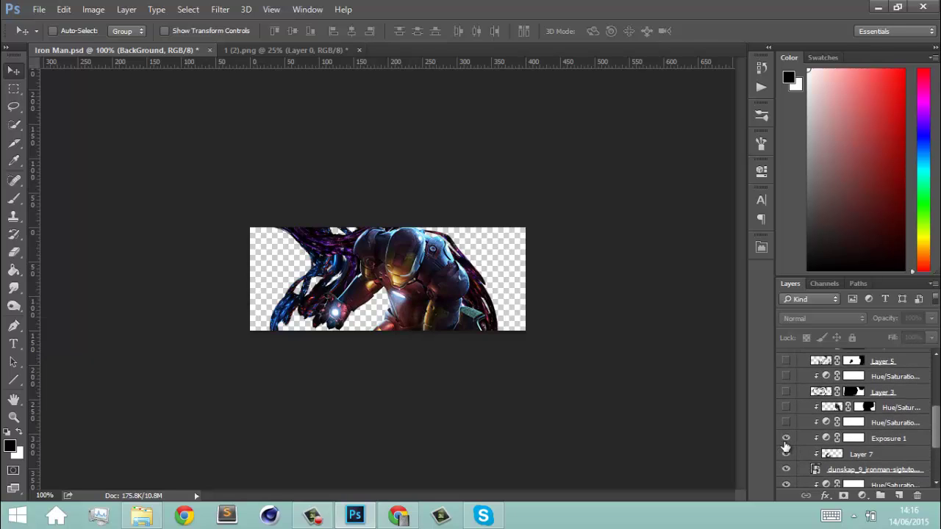
pyautogui.click(786, 440)
pyautogui.click(785, 440)
pyautogui.click(862, 496)
pyautogui.click(865, 499)
# Show the Hue/Saturation adjustment directly above Exposure 1, toggling it to compare the render's colours
pyautogui.click(786, 423)
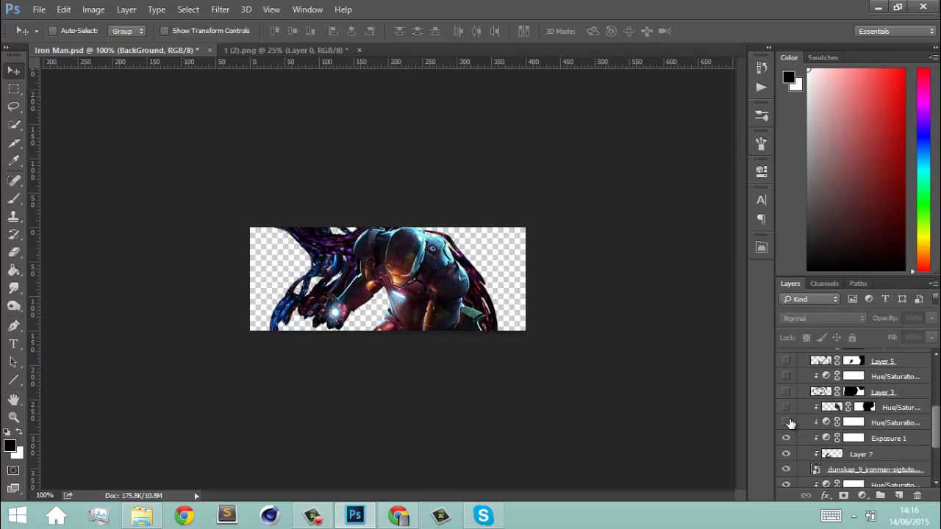
pyautogui.click(786, 423)
pyautogui.click(787, 423)
pyautogui.click(787, 423)
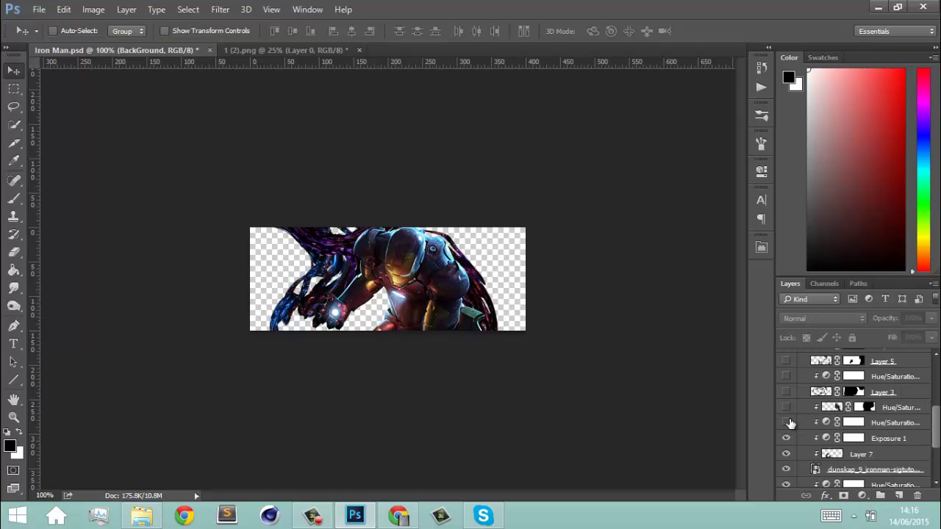
pyautogui.click(786, 423)
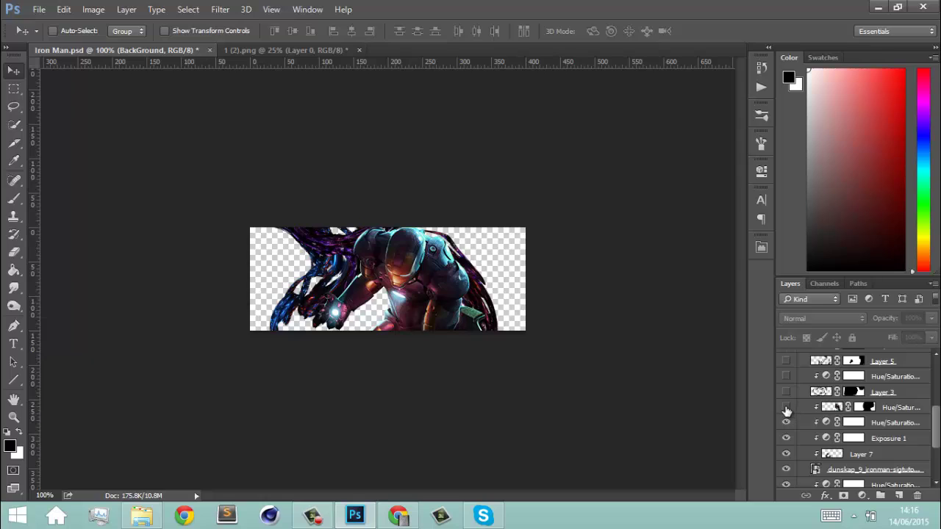
# Show the masked Hue/Saturation layer beneath Layer 3, toggling it to compare its effect on the render
pyautogui.click(786, 409)
pyautogui.click(787, 409)
pyautogui.click(786, 408)
pyautogui.click(786, 410)
# Show Layer 3, toggling it to compare the effect, and show its clipped Hue/Saturation adjustment
pyautogui.scroll(2, 939, 425)
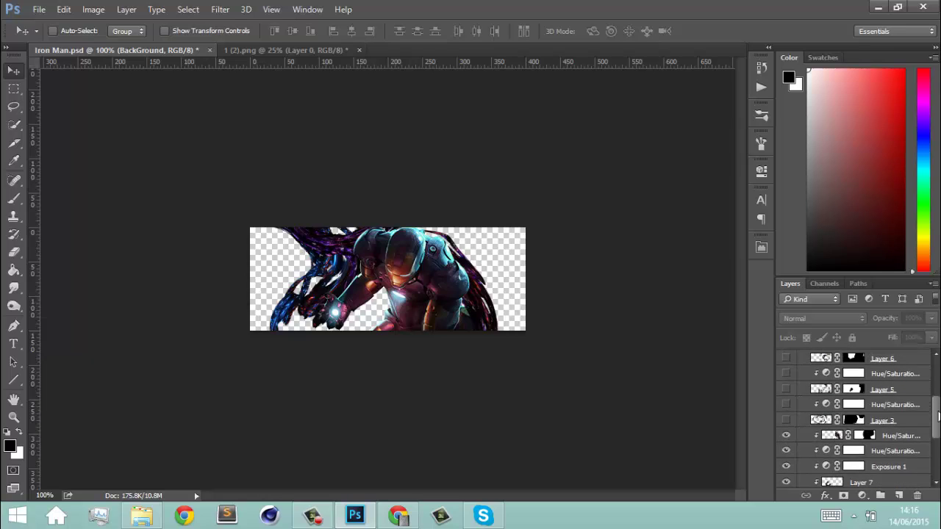
pyautogui.click(786, 427)
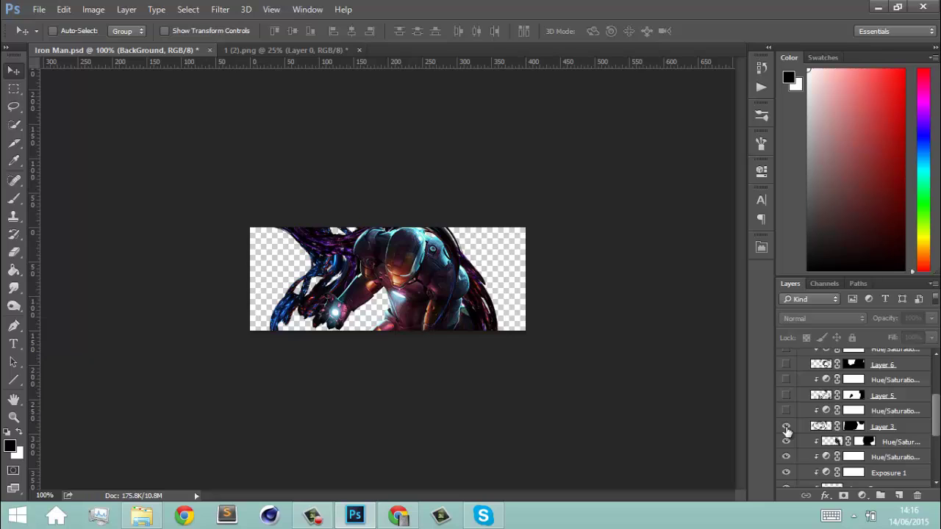
pyautogui.click(786, 427)
pyautogui.click(786, 427)
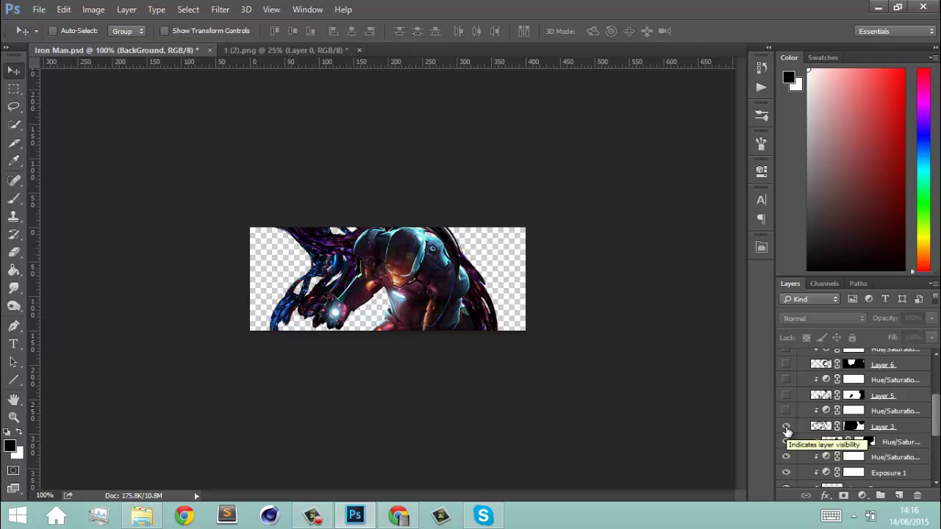
pyautogui.click(787, 411)
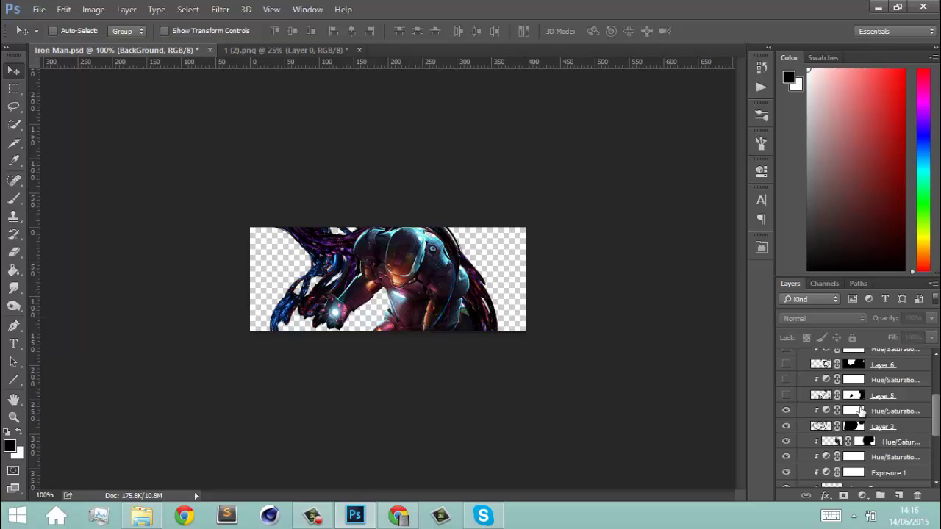
# Show Layer 5, toggling it repeatedly to compare the effect over Iron Man, and show its clipped Hue/Saturation adjustment
pyautogui.scroll(2, 852, 418)
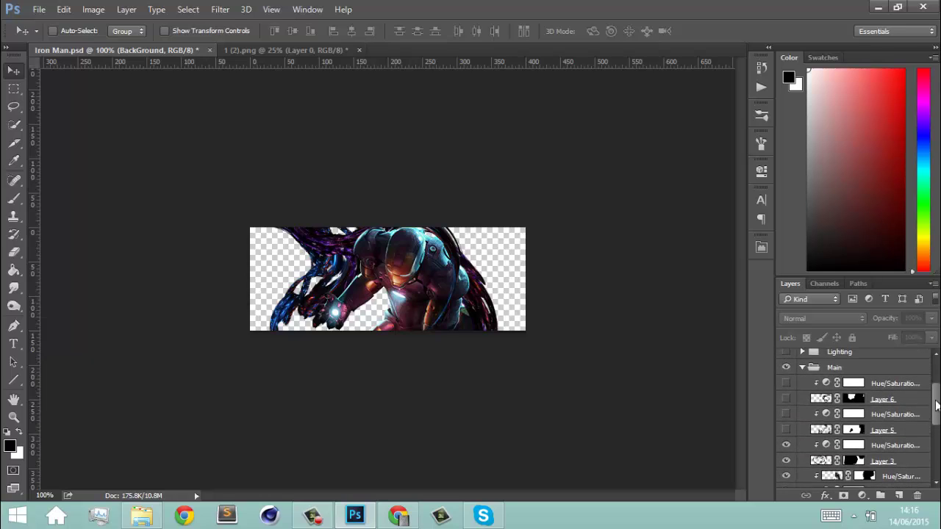
pyautogui.click(786, 431)
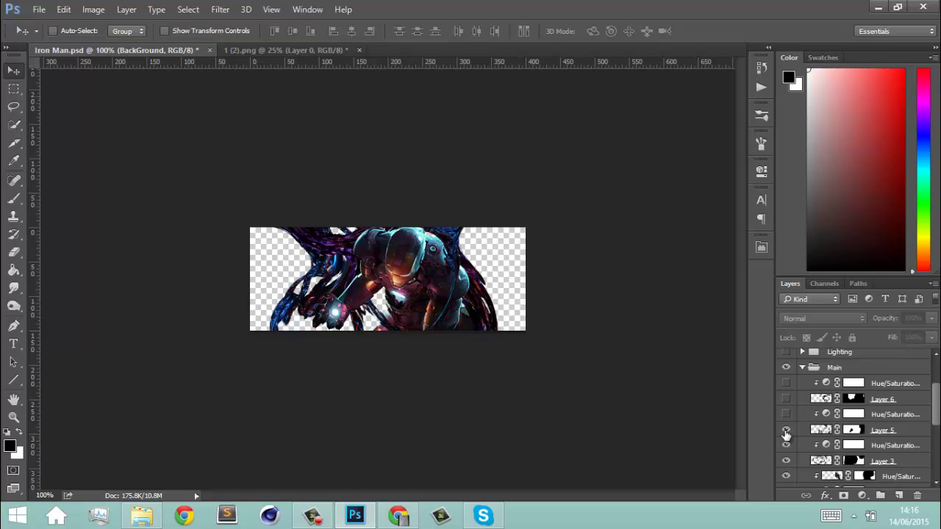
pyautogui.click(786, 432)
pyautogui.click(786, 432)
pyautogui.click(786, 431)
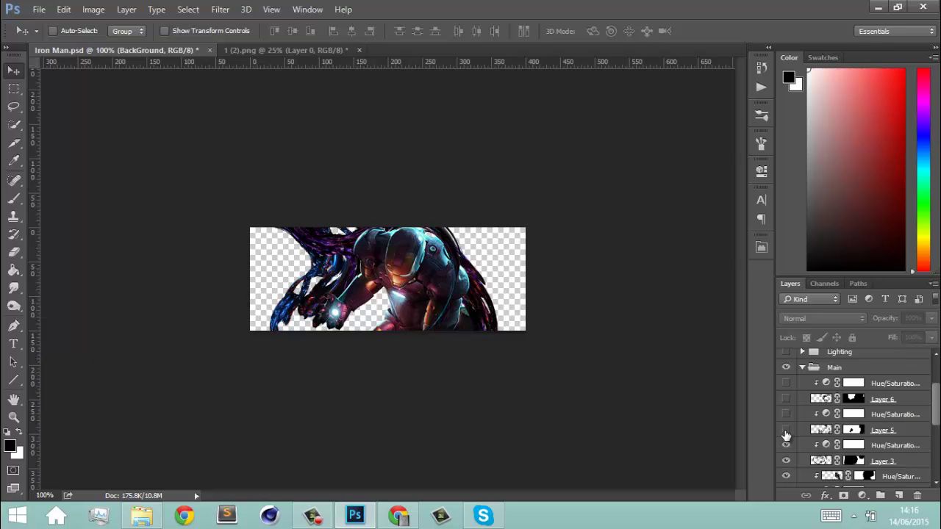
pyautogui.click(786, 432)
pyautogui.click(786, 432)
pyautogui.click(786, 432)
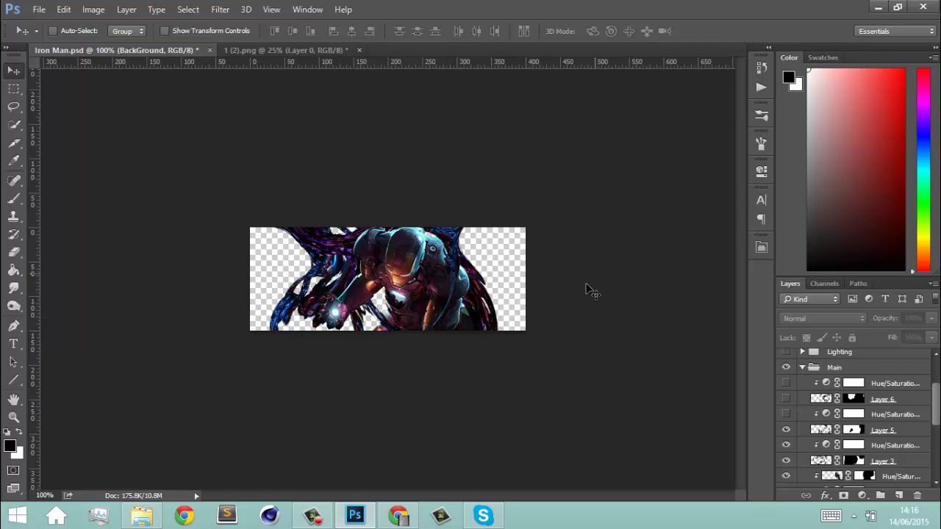
pyautogui.click(785, 416)
# Show Layer 6 with its clipped Hue/Saturation adjustment and collapse the Main group
pyautogui.click(786, 401)
pyautogui.click(785, 402)
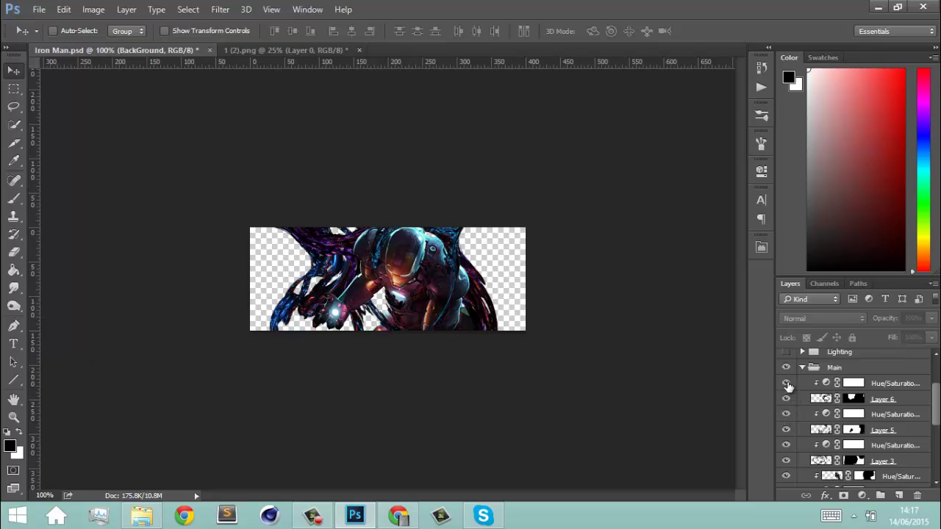
pyautogui.click(802, 368)
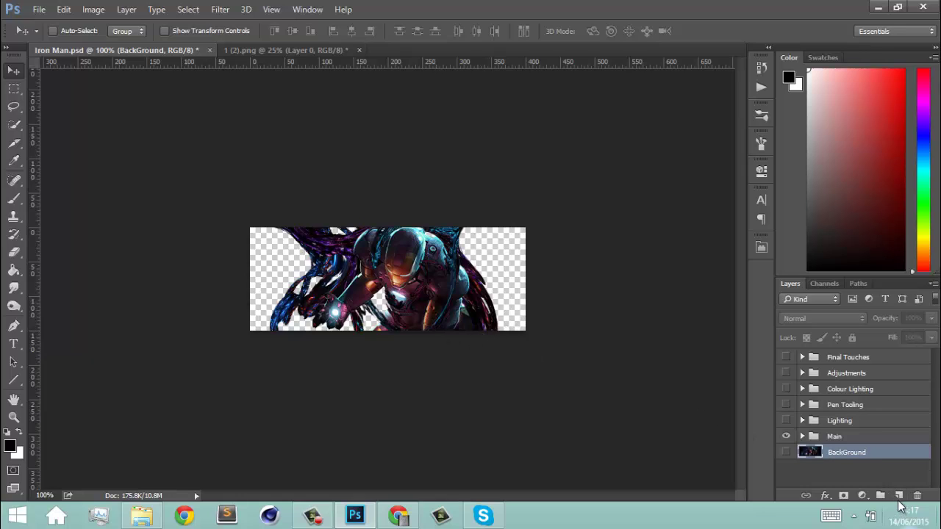
# Add a new hidden layer above BackGround and preview the finished background with and without the Main group
pyautogui.click(898, 497)
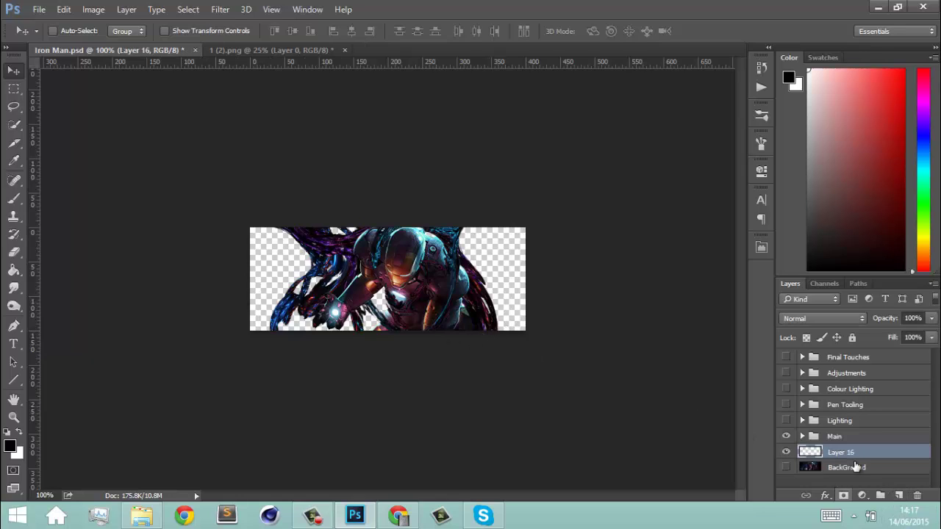
pyautogui.click(786, 452)
pyautogui.click(786, 468)
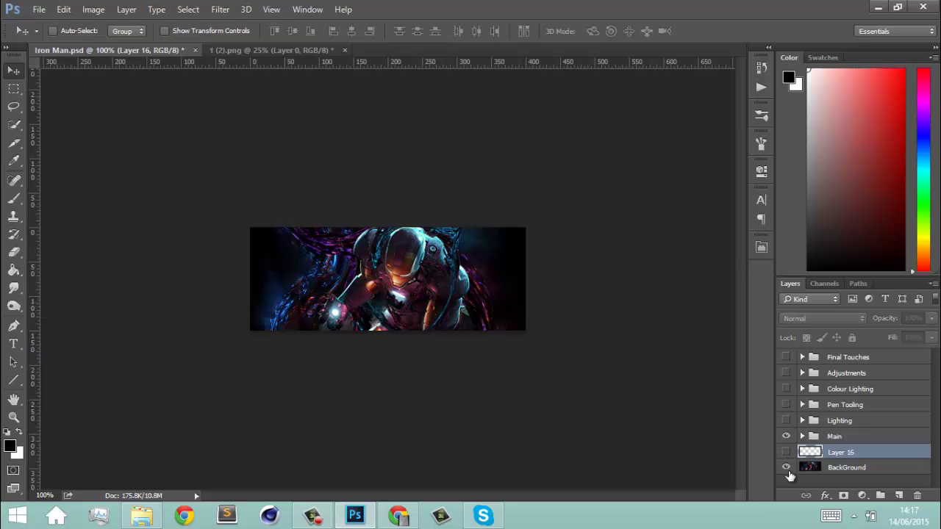
pyautogui.click(786, 438)
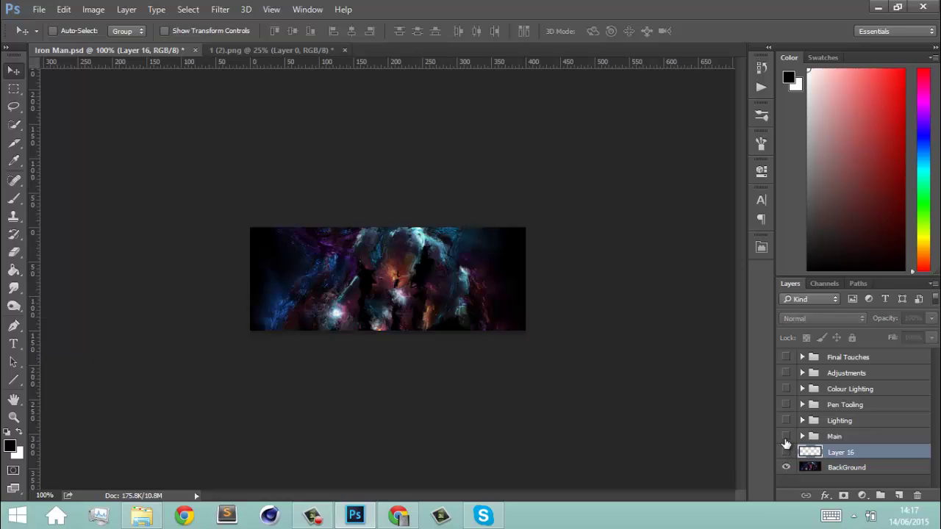
pyautogui.click(786, 436)
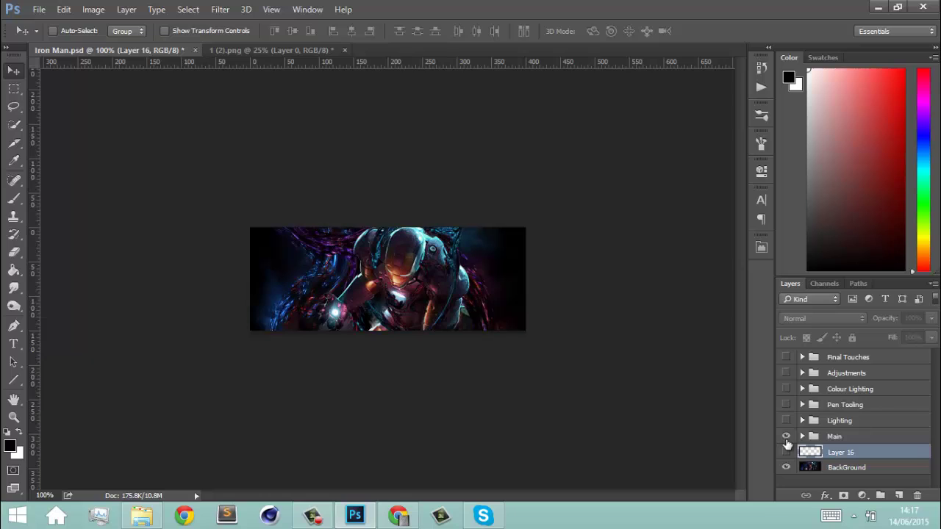
pyautogui.click(786, 467)
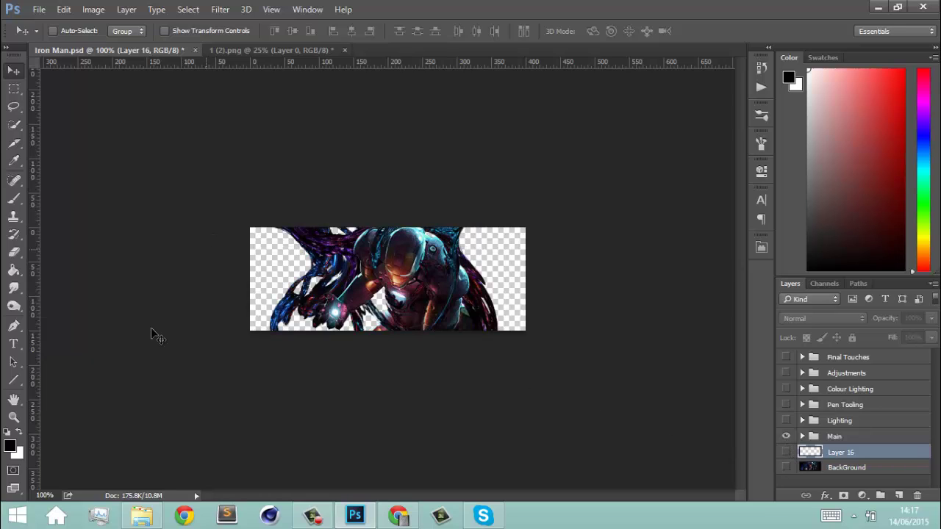
# Make the new layer under the Main group visible and fill it with black using the Paint Bucket tool
pyautogui.click(25, 271)
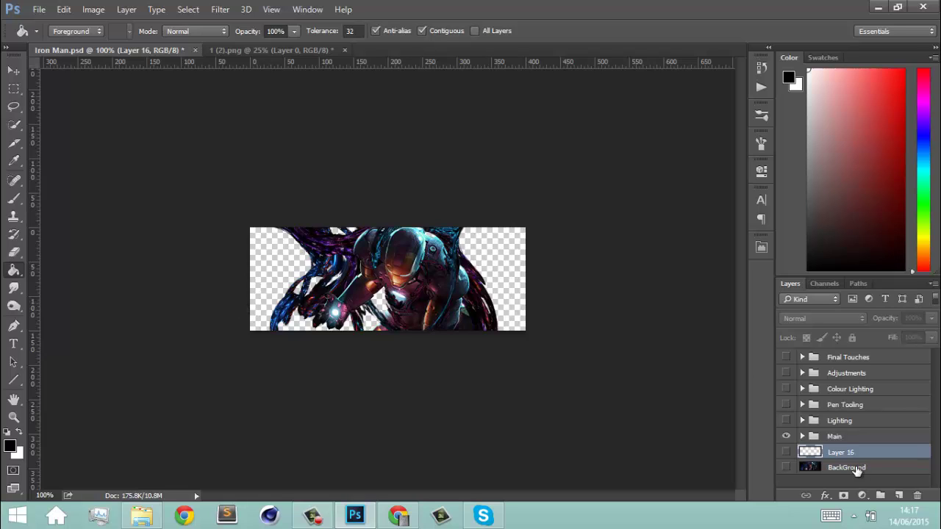
pyautogui.click(786, 453)
pyautogui.click(524, 282)
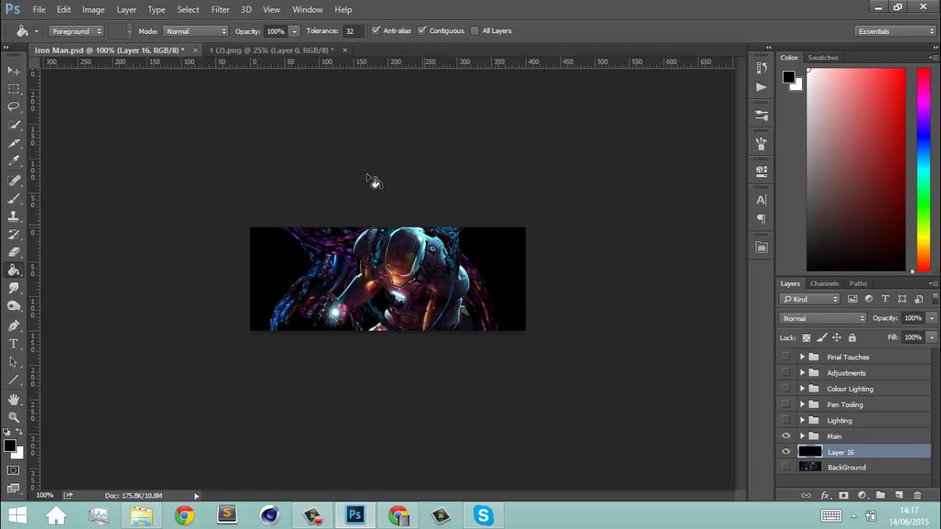
# Switch to the Smudge tool, replace the current brushes with the Smudge set and choose its 36 px textured brush
pyautogui.click(16, 289)
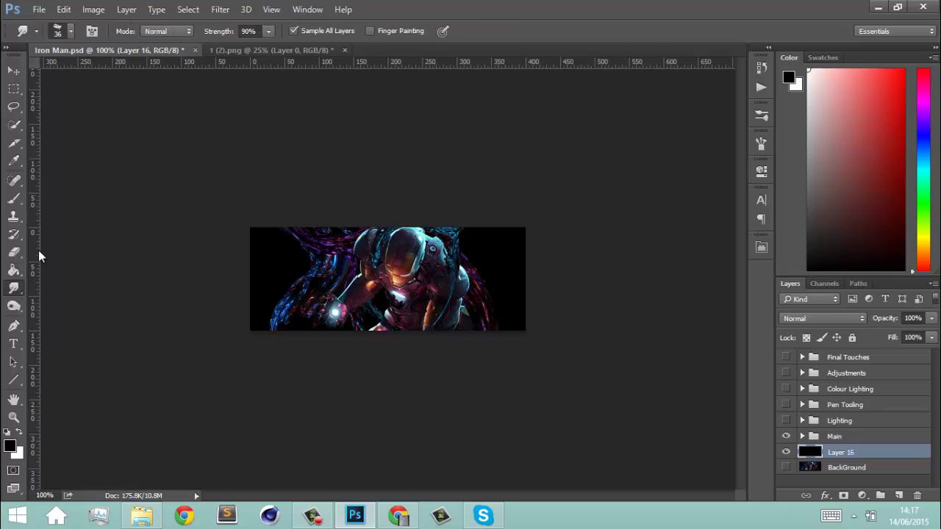
pyautogui.click(65, 29)
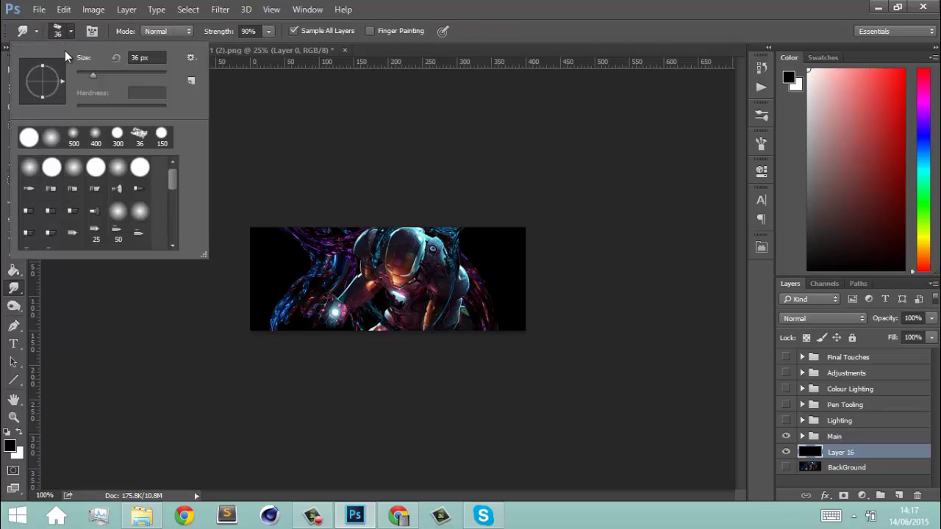
pyautogui.click(140, 134)
pyautogui.click(192, 57)
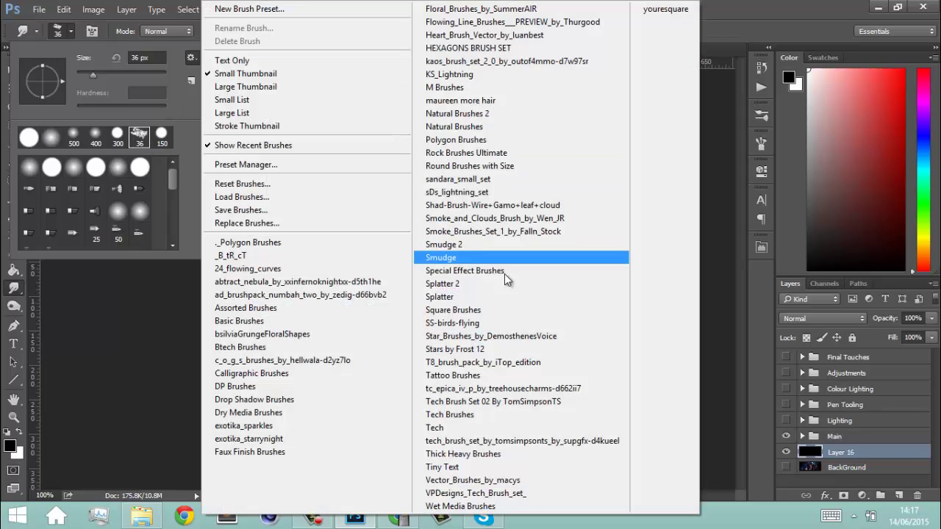
pyautogui.click(478, 257)
pyautogui.click(411, 203)
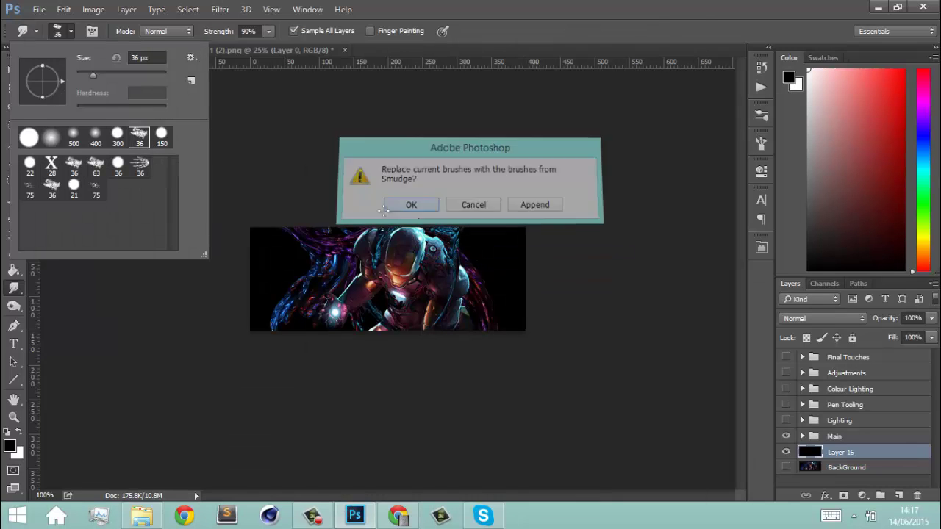
pyautogui.click(75, 165)
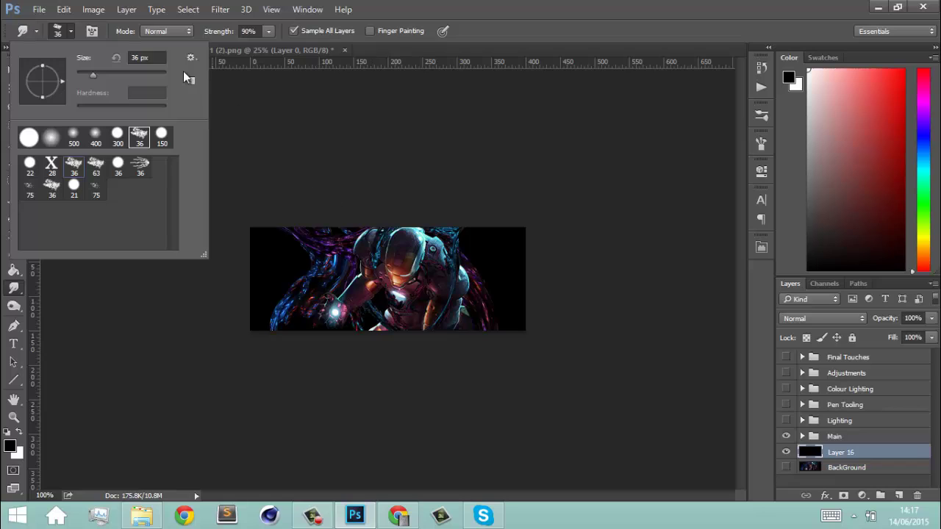
# Delete the black smudging practice layer and make the BackGround layer visible again
pyautogui.click(73, 34)
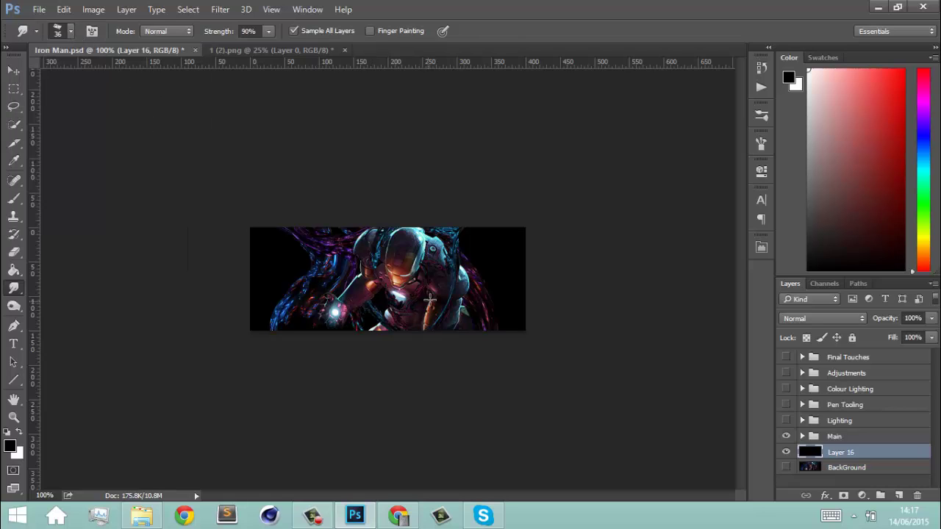
pyautogui.press('capslock')
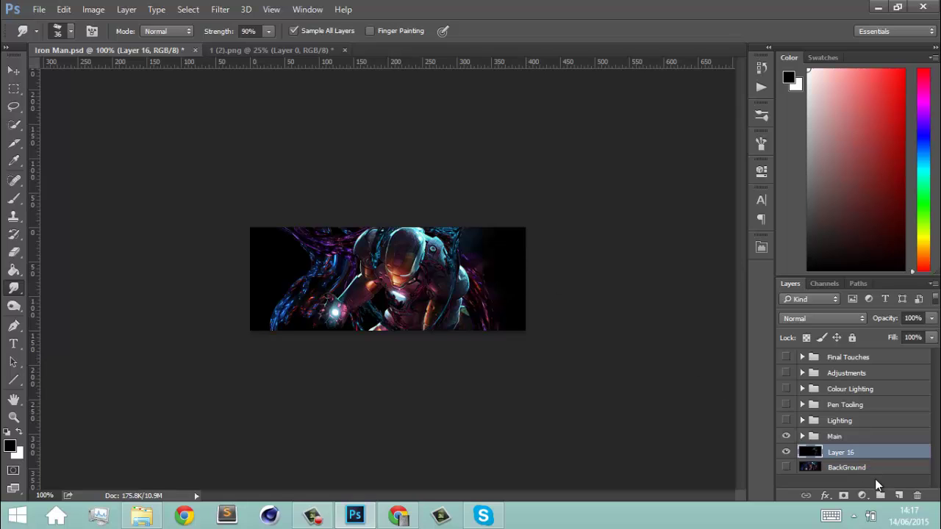
pyautogui.press('Delete')
pyautogui.click(786, 452)
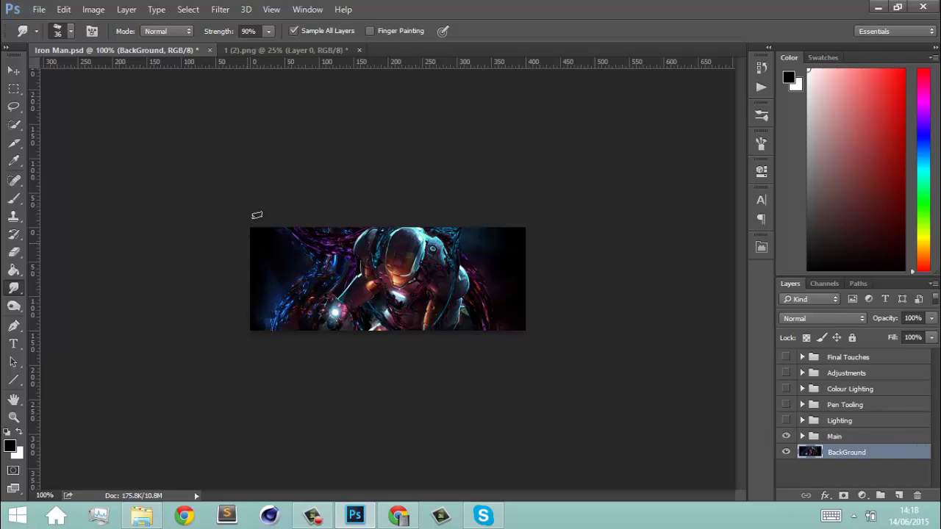
# Expand and show the Lighting group, leaving only its TEXTURE 48 layer visible inside it
pyautogui.click(802, 422)
pyautogui.scroll(-3, 802, 421)
pyautogui.click(786, 372)
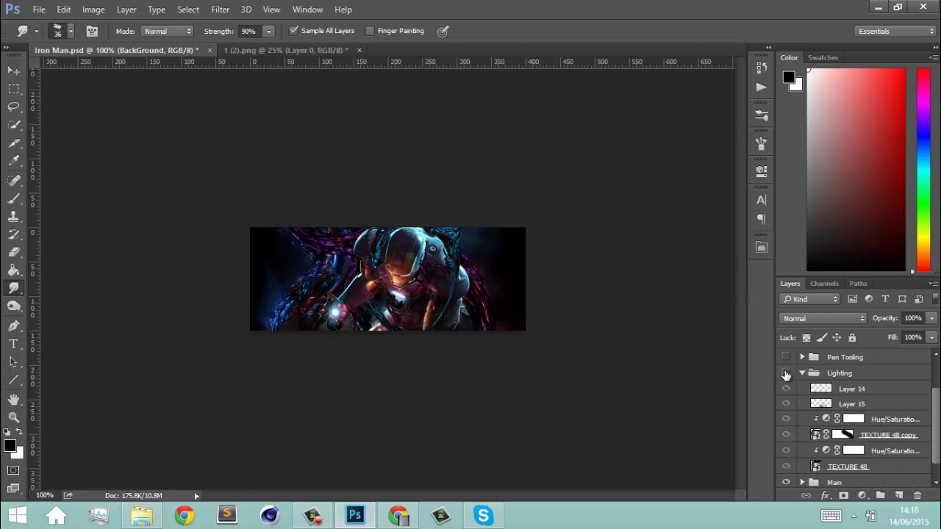
pyautogui.moveTo(787, 467); pyautogui.dragTo(789, 386)
pyautogui.click(787, 467)
pyautogui.click(788, 469)
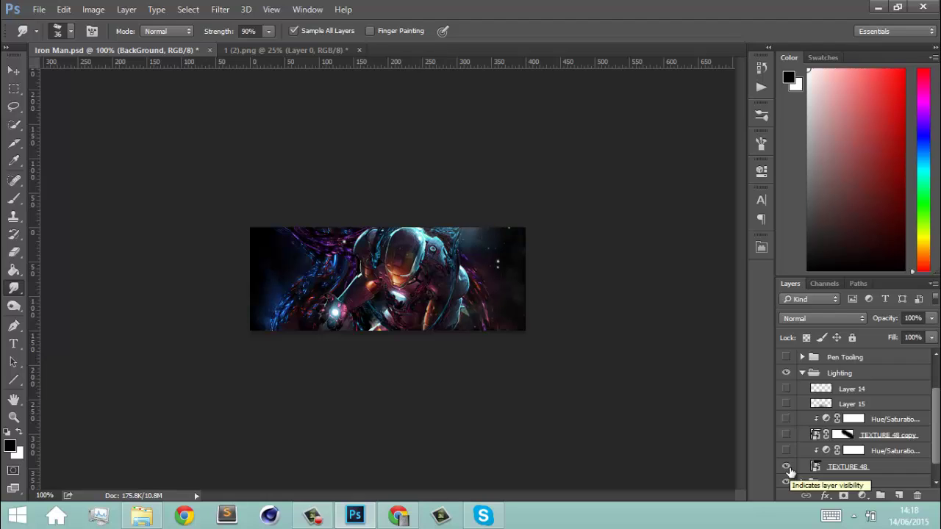
pyautogui.click(787, 467)
pyautogui.click(787, 468)
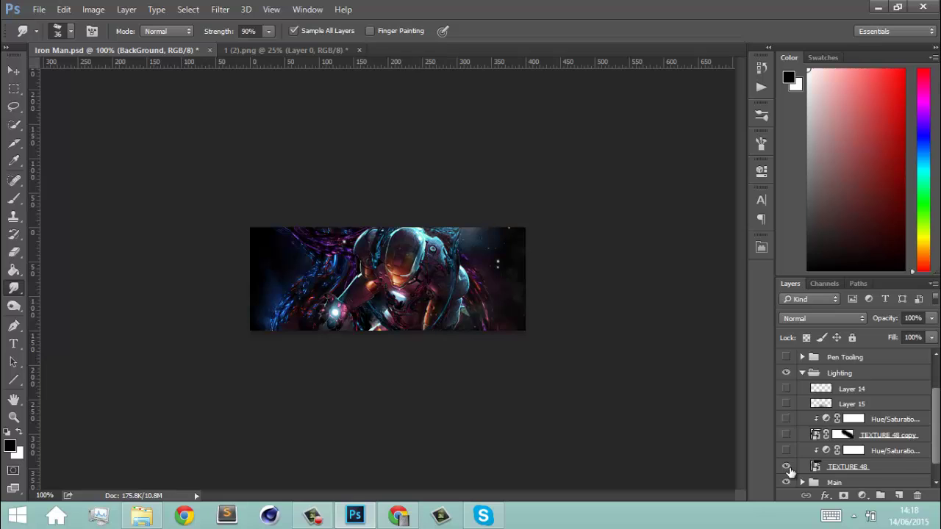
# Switch to File Explorer, search the Resources folder for "texture" and preview TEXTURE 48.png before returning to Photoshop
pyautogui.click(142, 516)
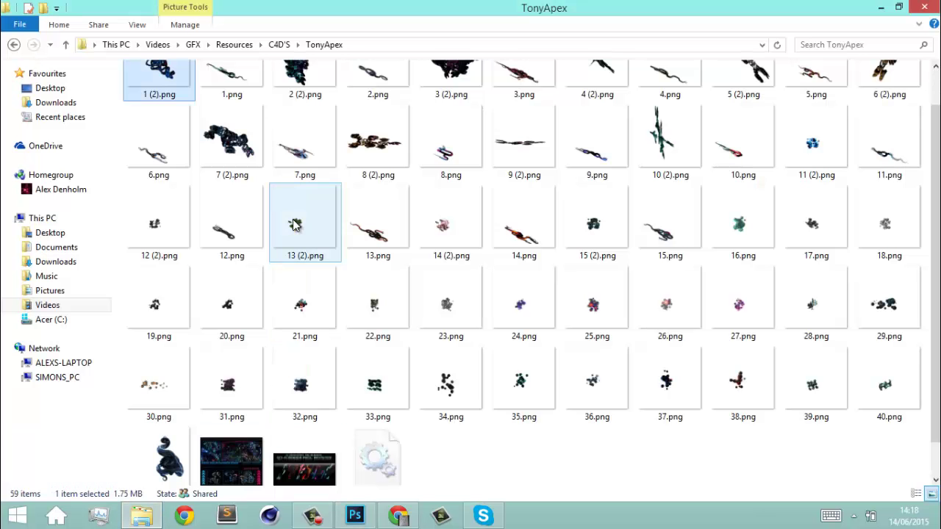
pyautogui.click(228, 44)
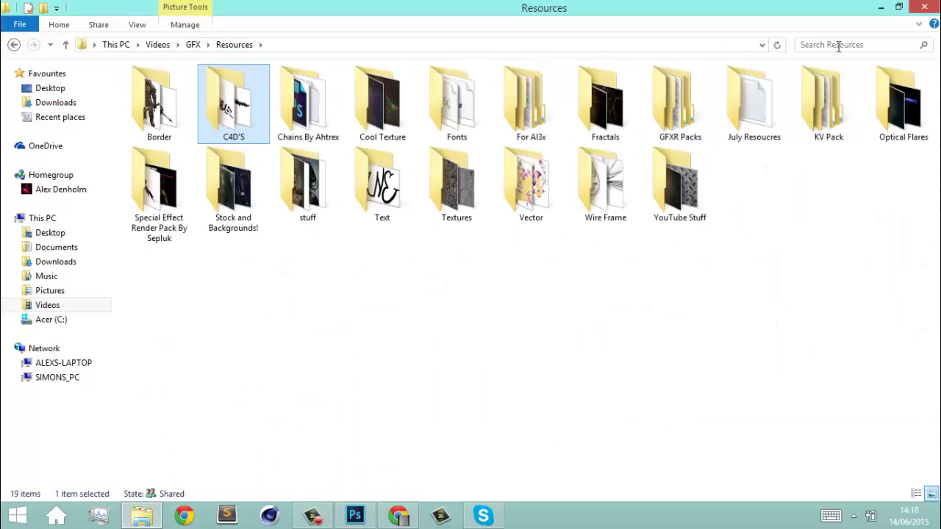
pyautogui.click(839, 45)
pyautogui.write('texture')
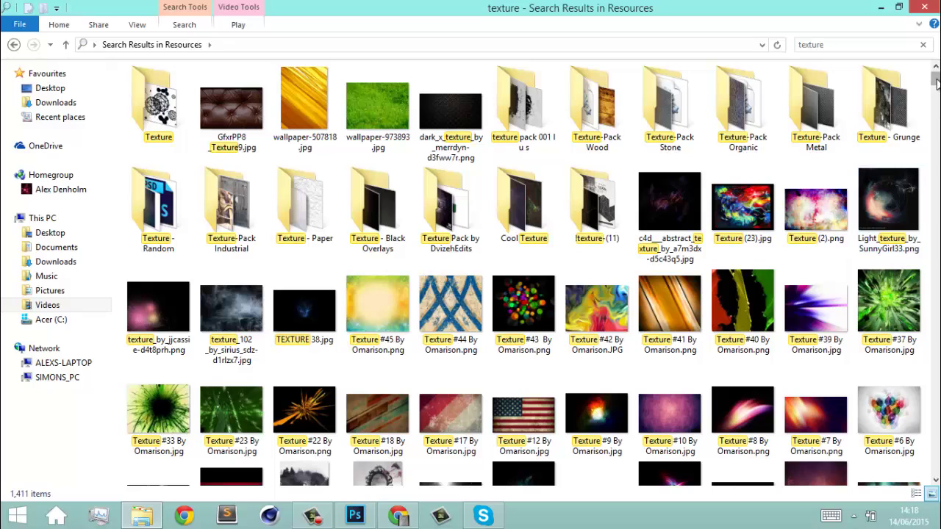
pyautogui.moveTo(936, 78); pyautogui.dragTo(937, 88)
pyautogui.doubleClick(441, 250)
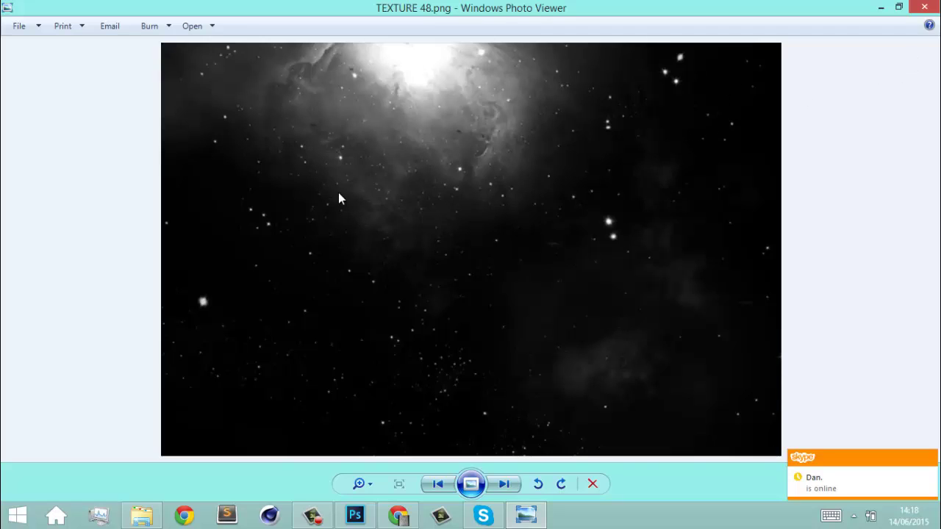
pyautogui.click(924, 7)
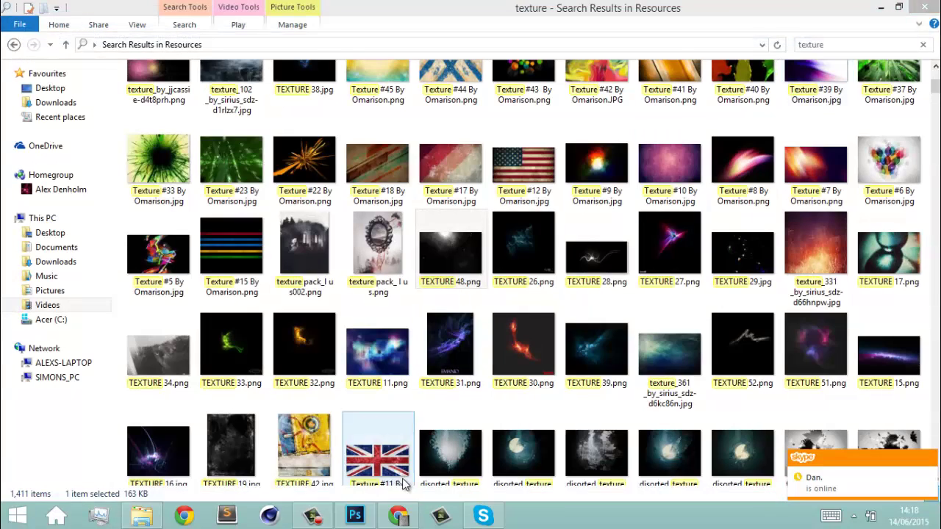
pyautogui.click(355, 516)
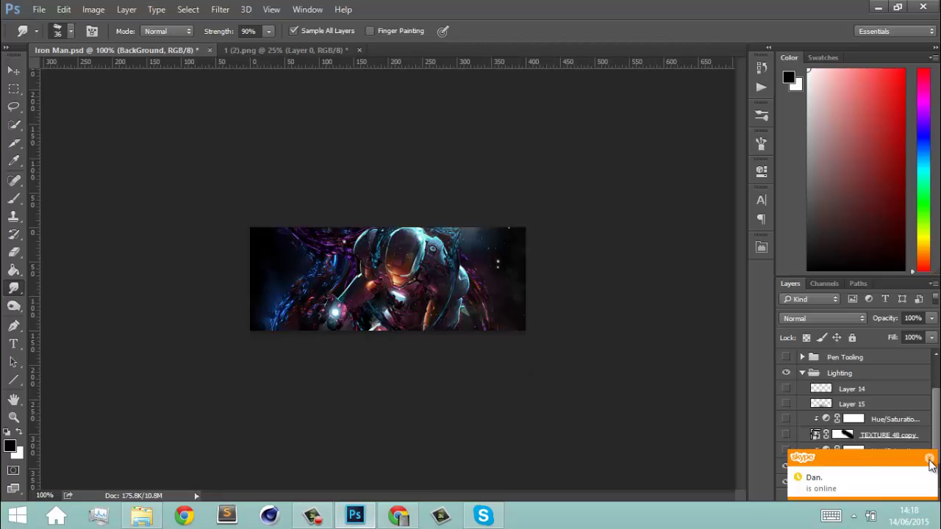
# Show the Hue/Saturation adjustment above TEXTURE 48, plus the masked TEXTURE 48 copy with its own Hue/Saturation
pyautogui.click(786, 451)
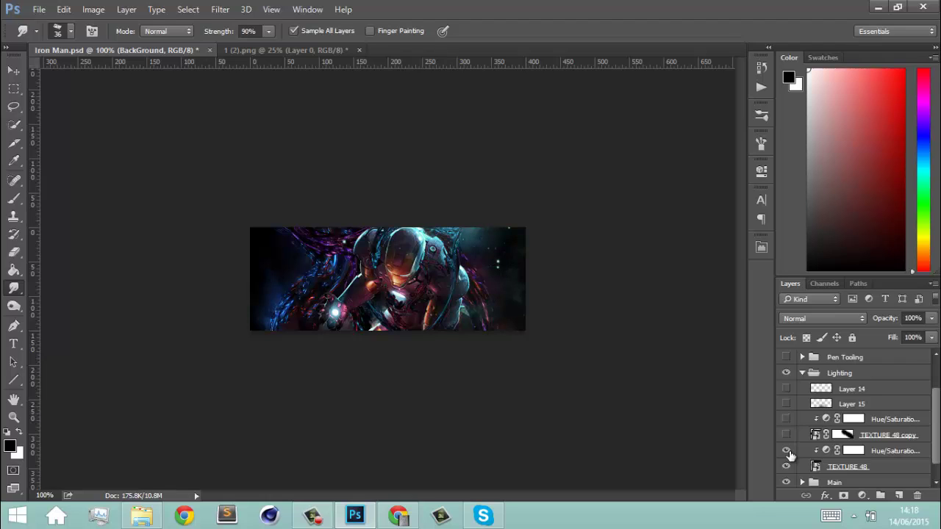
pyautogui.click(786, 435)
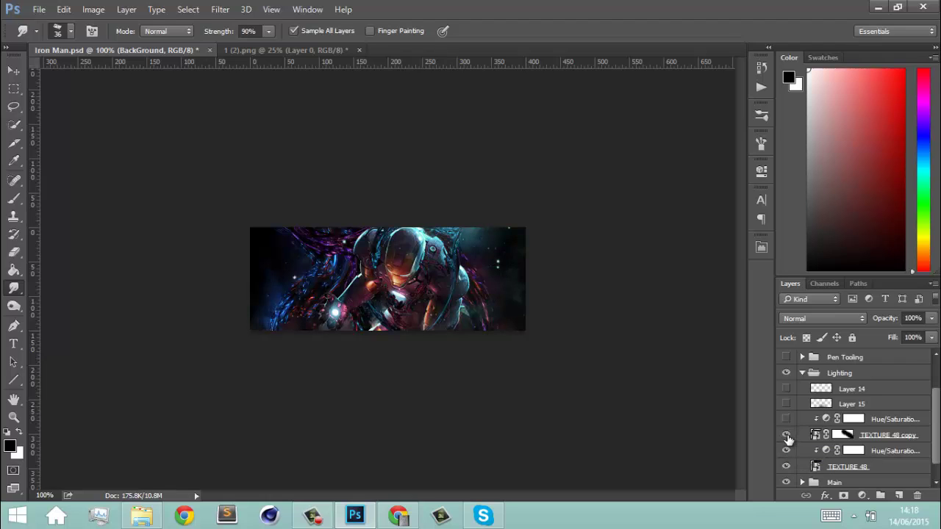
pyautogui.click(786, 419)
pyautogui.click(786, 437)
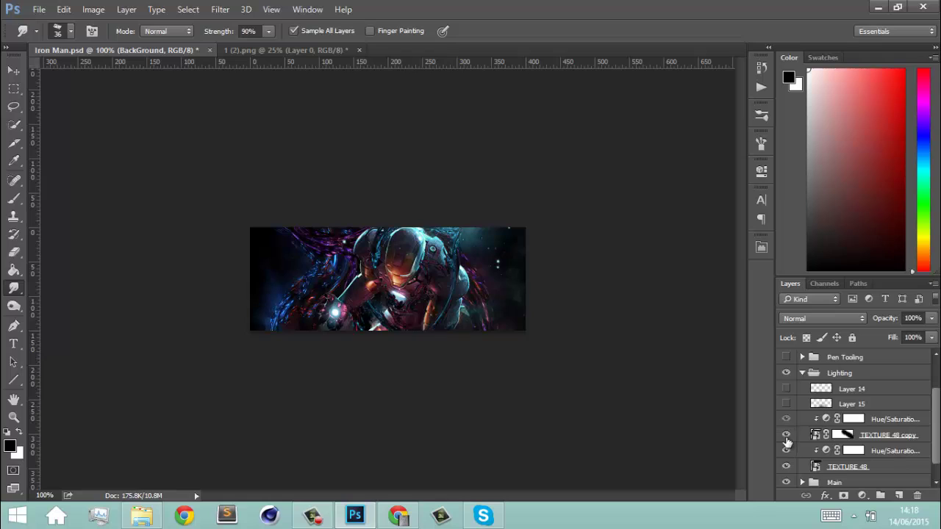
pyautogui.click(787, 438)
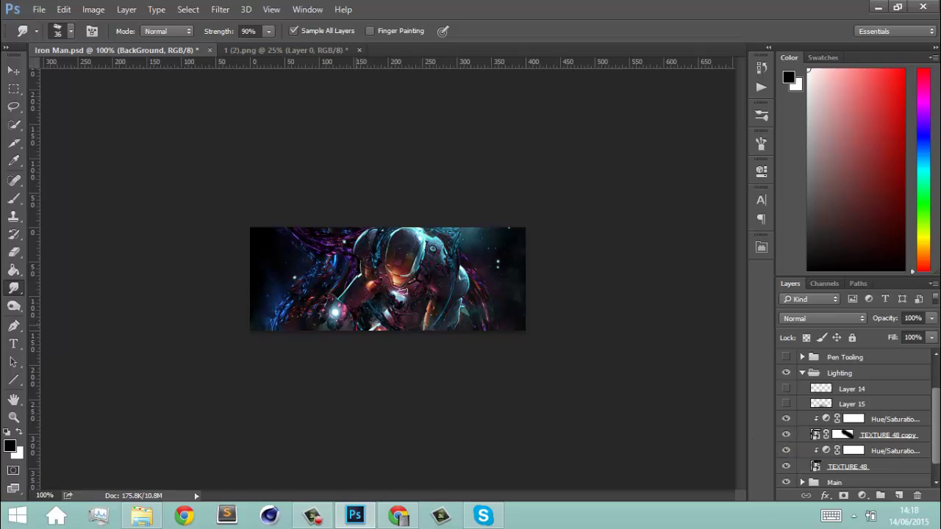
# Show Layer 15 and Layer 14 in the Lighting group, comparing the image with and without Layer 15
pyautogui.click(786, 405)
pyautogui.click(787, 404)
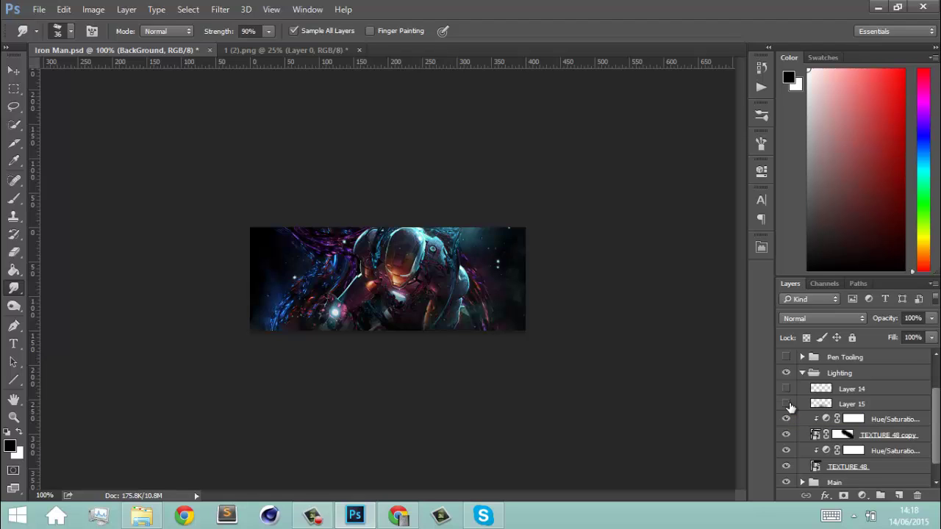
pyautogui.click(787, 405)
pyautogui.click(787, 435)
pyautogui.click(787, 388)
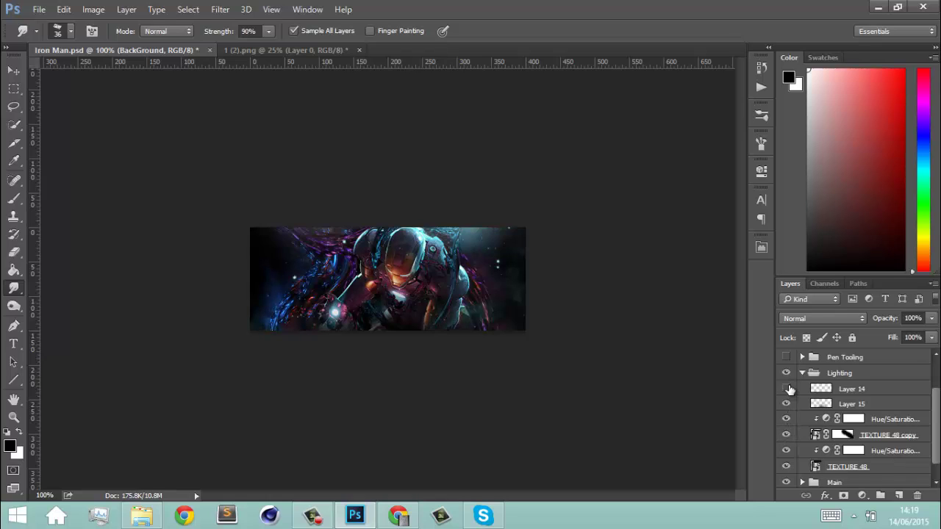
pyautogui.click(788, 388)
# Collapse the Lighting group and compare the image with and without its effects
pyautogui.click(802, 373)
pyautogui.click(787, 420)
pyautogui.click(787, 420)
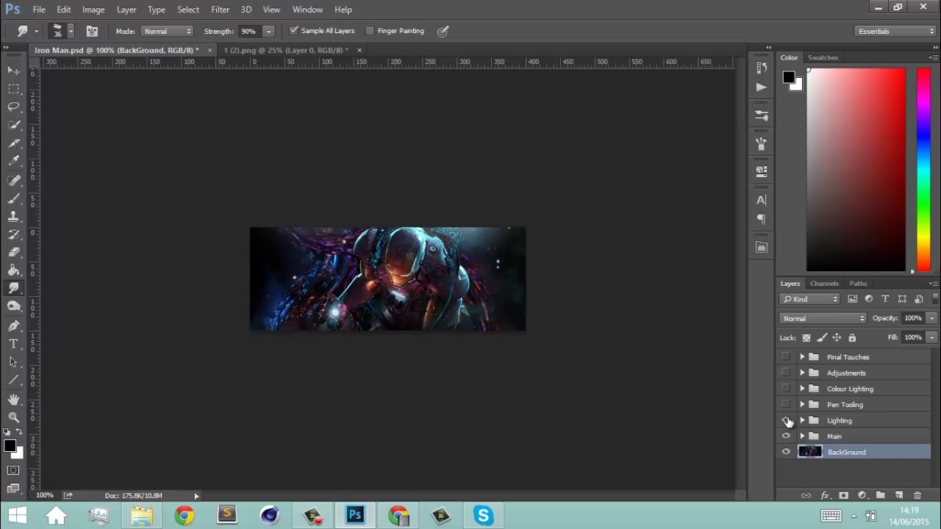
# Compare the image with and without the Pen Tooling group by toggling its visibility repeatedly
pyautogui.click(802, 405)
pyautogui.click(802, 405)
pyautogui.click(787, 404)
pyautogui.click(786, 405)
pyautogui.click(787, 405)
pyautogui.click(787, 405)
pyautogui.click(787, 405)
pyautogui.click(788, 405)
pyautogui.click(787, 405)
pyautogui.click(787, 405)
# Expand and show the Pen Tooling group, leaving only Layer 11 visible inside it
pyautogui.click(802, 405)
pyautogui.scroll(-1, 802, 405)
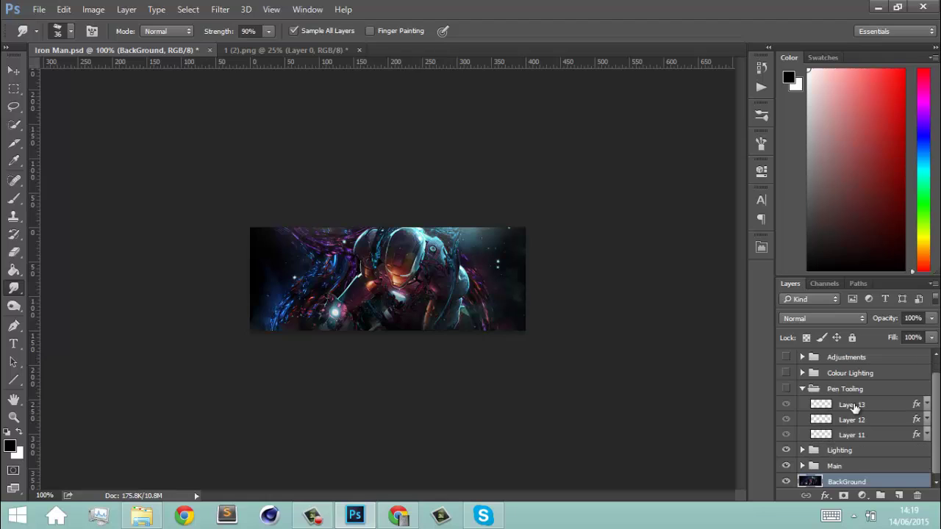
pyautogui.click(787, 389)
pyautogui.moveTo(787, 438); pyautogui.dragTo(787, 408)
pyautogui.click(787, 439)
pyautogui.click(787, 439)
pyautogui.click(787, 423)
pyautogui.click(787, 423)
pyautogui.click(789, 405)
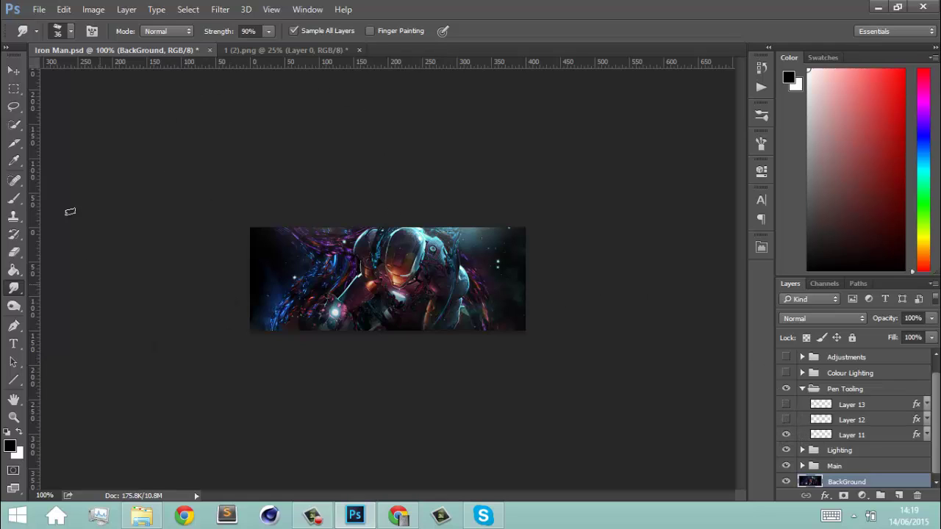
# Switch to the Brush tool and set the hard round brush's size to 2 px
pyautogui.click(19, 195)
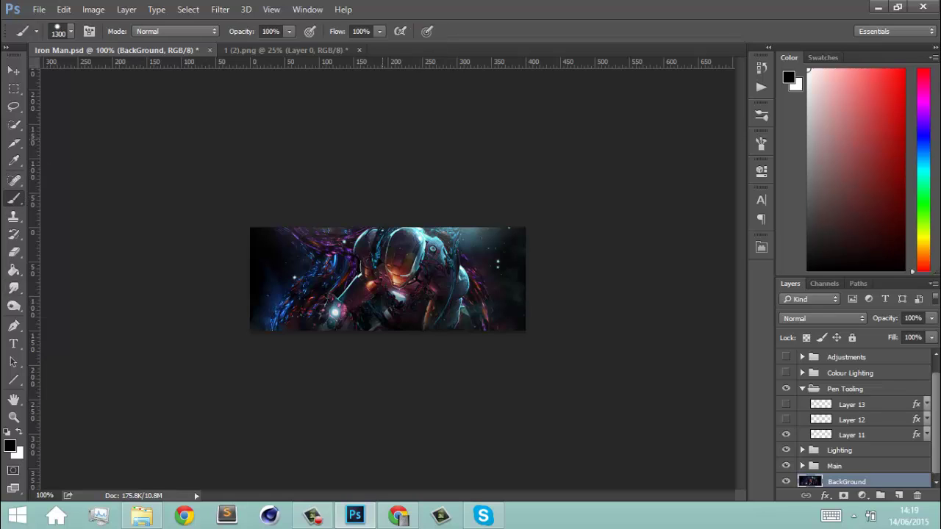
pyautogui.click(56, 33)
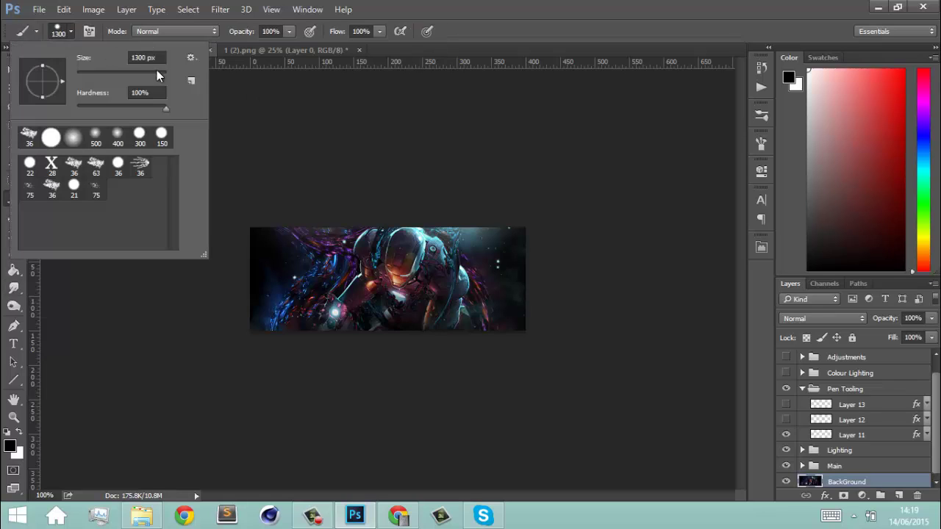
pyautogui.moveTo(158, 58); pyautogui.dragTo(5, 70)
pyautogui.write('2')
pyautogui.press('Return')
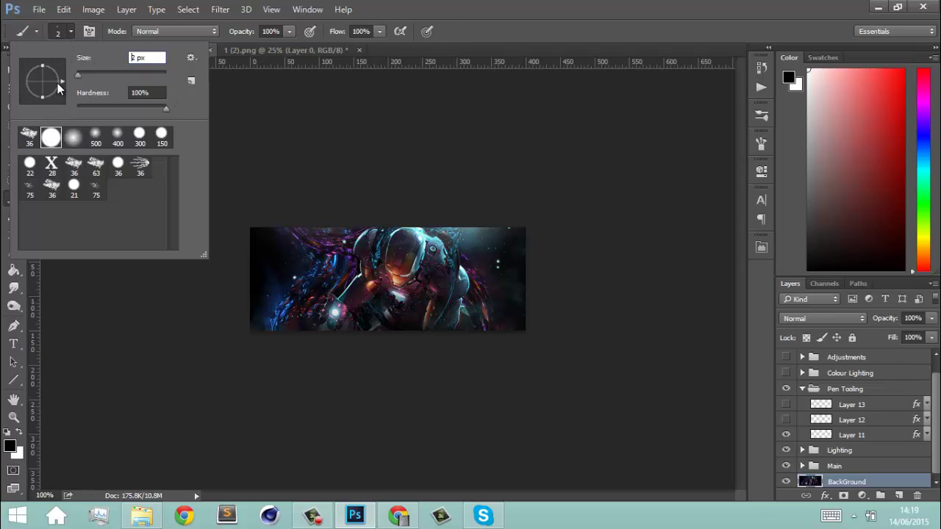
pyautogui.click(64, 32)
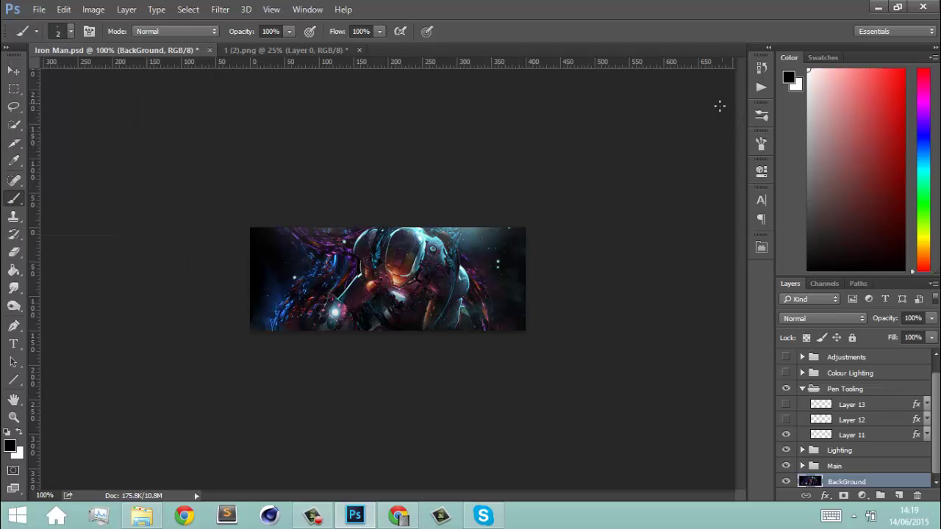
# Enable Shape Dynamics for the brush and set the Size Jitter control to Pen Pressure
pyautogui.click(761, 144)
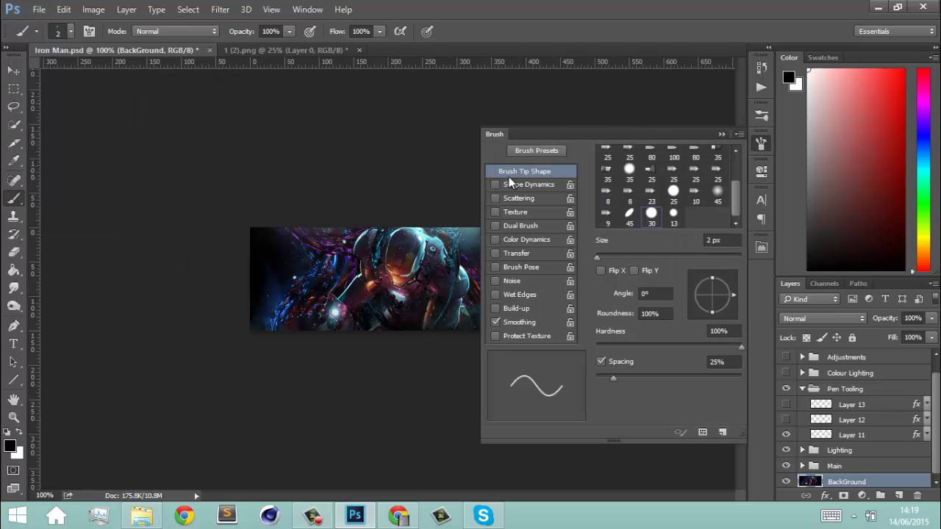
pyautogui.click(533, 186)
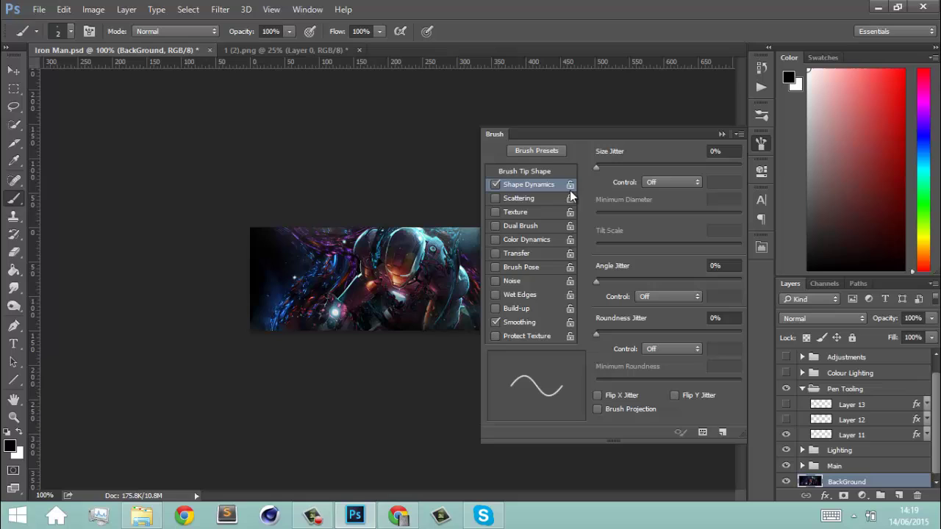
pyautogui.click(663, 182)
pyautogui.click(660, 205)
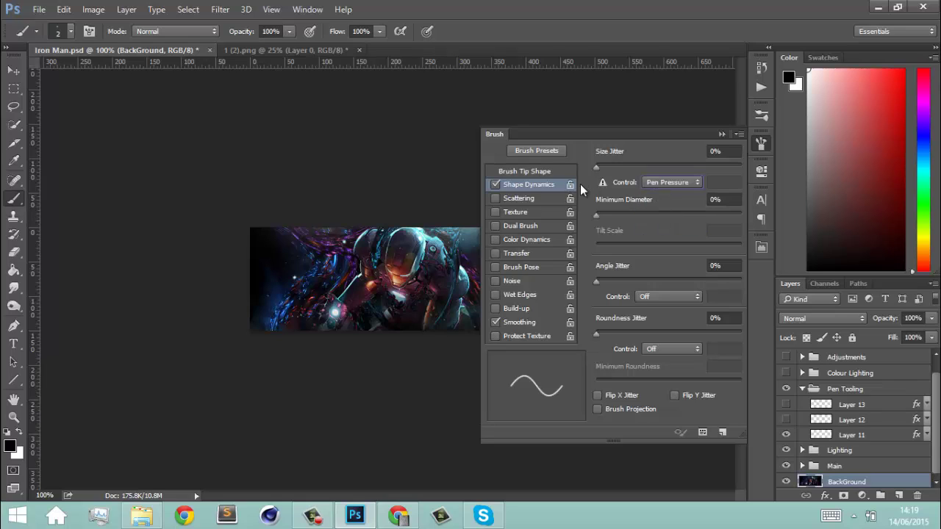
pyautogui.click(722, 135)
# On Layer 11, draw a short curved Pen tool path along the purple strand beside Iron Man's shoulder
pyautogui.press('p')
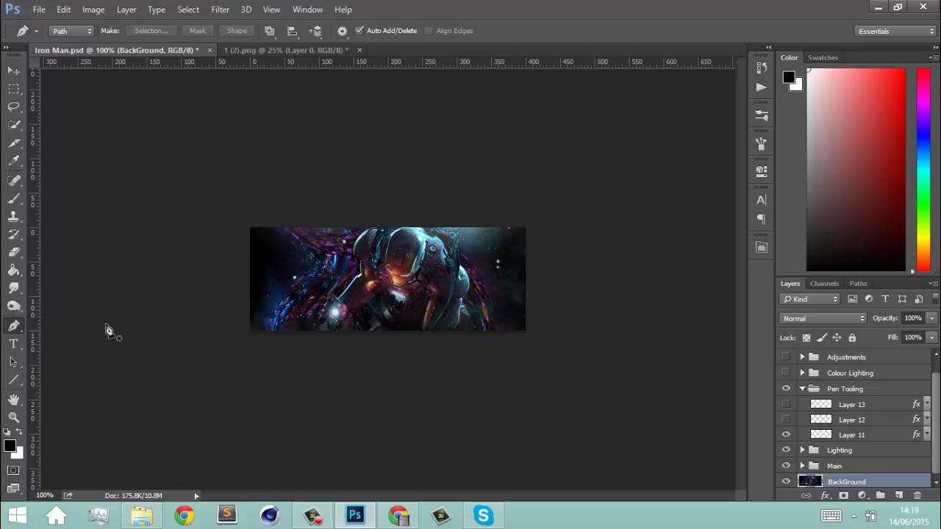
pyautogui.hotkey('ctrl', '+')
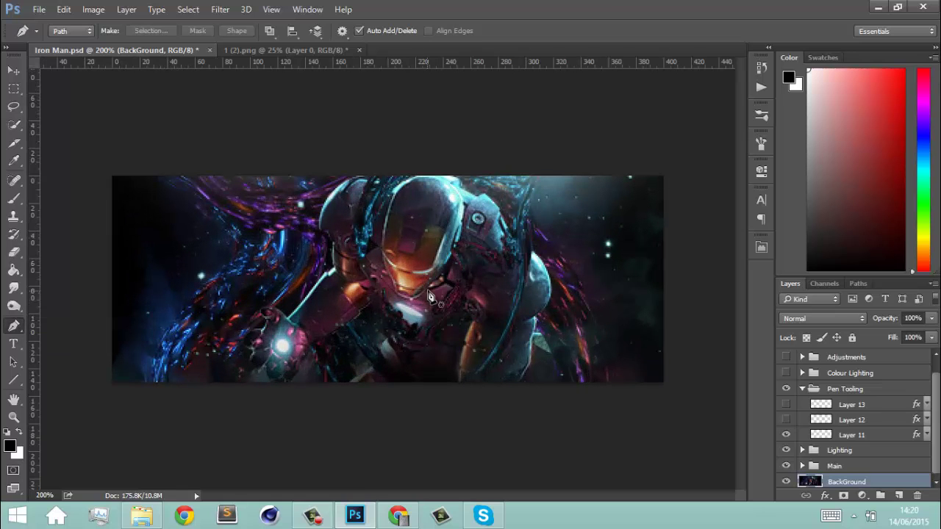
pyautogui.click(831, 436)
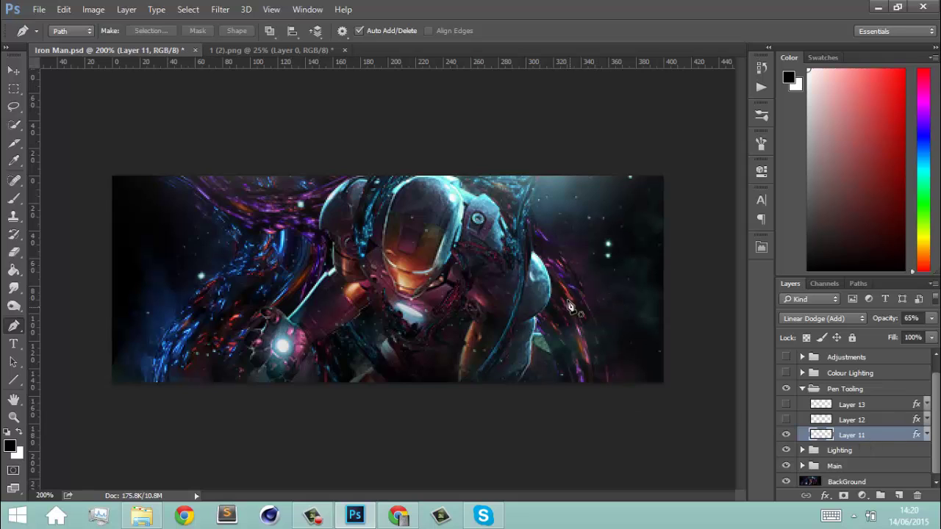
pyautogui.click(558, 263)
pyautogui.click(586, 304)
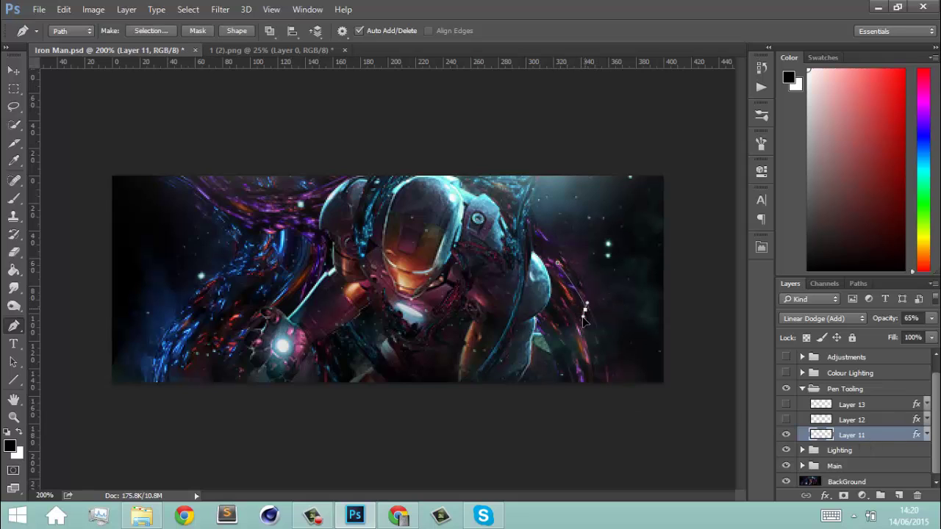
pyautogui.moveTo(582, 318); pyautogui.dragTo(591, 328)
# Review the Stroke Path settings using Brush with Simulate Pressure, and close them without stroking the path
pyautogui.rightClick(583, 223)
pyautogui.click(621, 260)
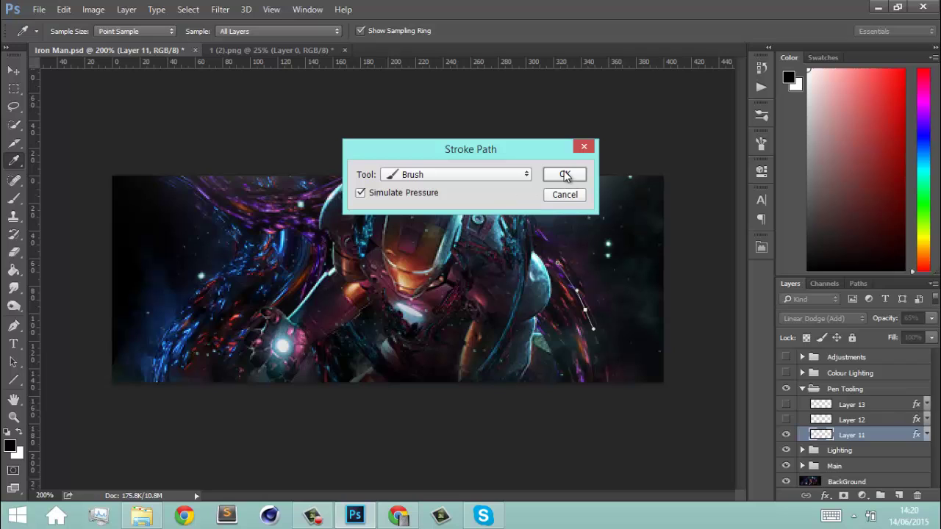
pyautogui.click(583, 149)
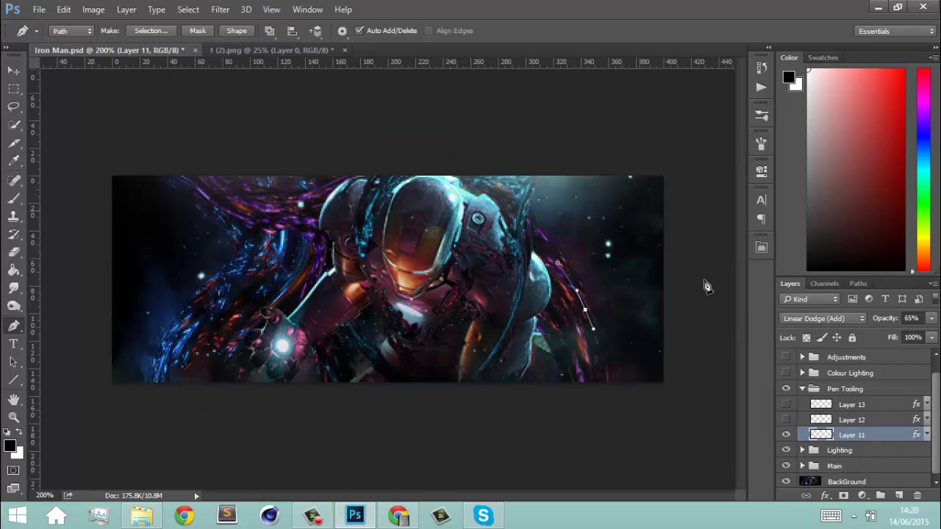
# Set the opacity of Layer 11 to 10%
pyautogui.press('1')
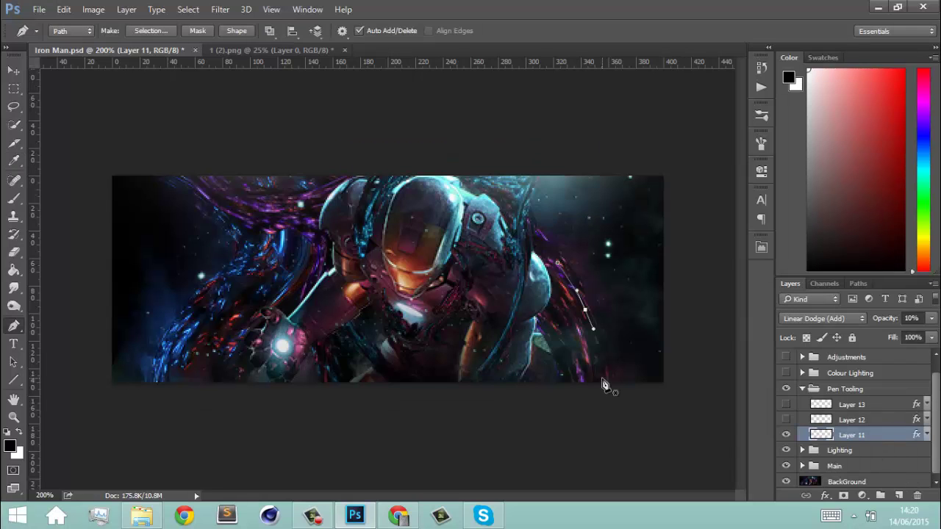
# Compare the image without and with Layer 11, set the layer's opacity to 65% and dismiss the drawn path
pyautogui.click(790, 436)
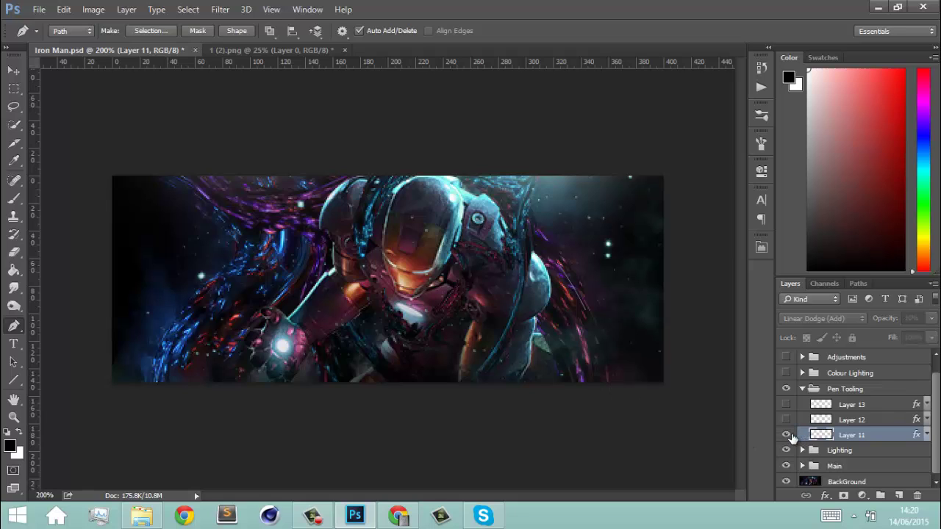
pyautogui.click(790, 435)
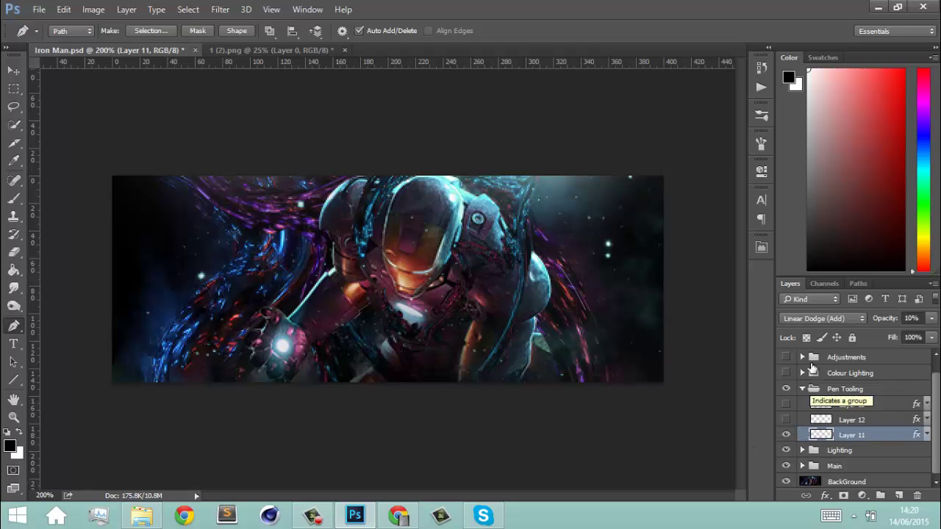
pyautogui.press('6')
pyautogui.press('5')
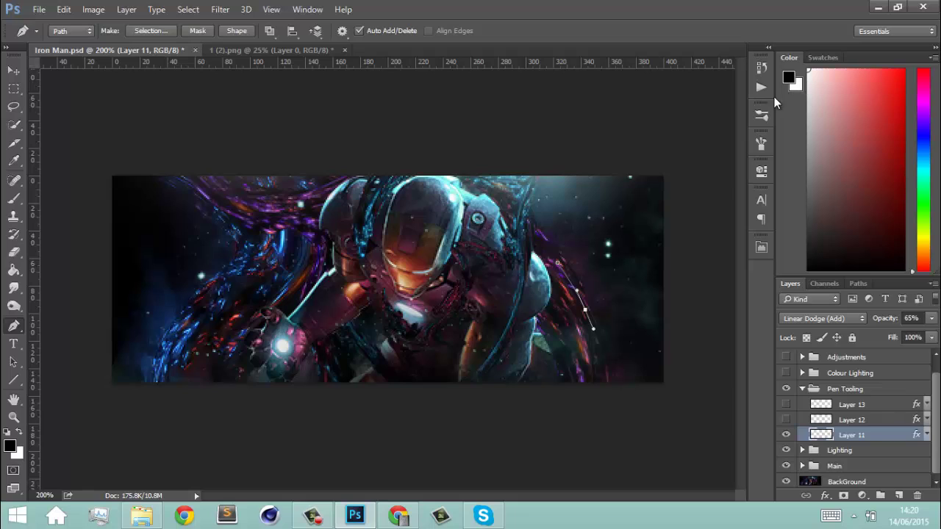
pyautogui.press('Return')
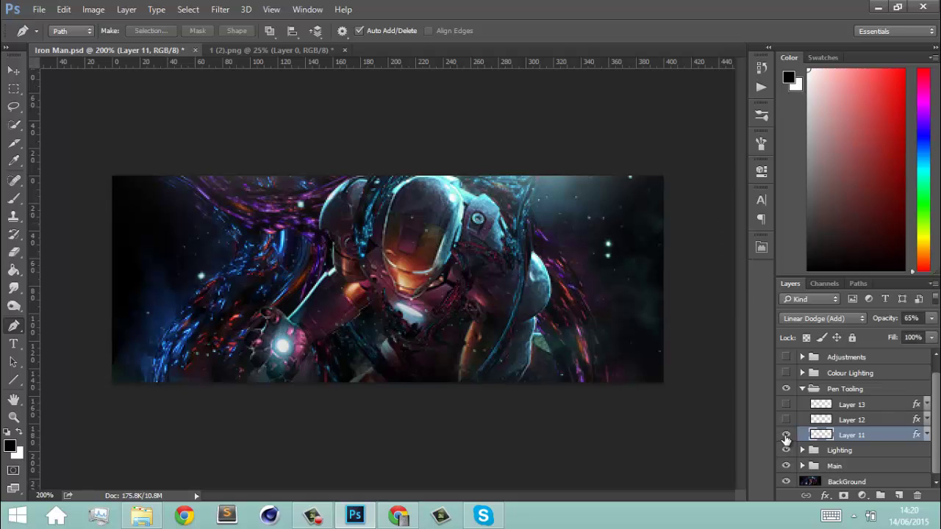
# Show Layer 12 in the Pen Tooling group and review its Outer Glow settings, keeping them as they are
pyautogui.hotkey('ctrl', '-')
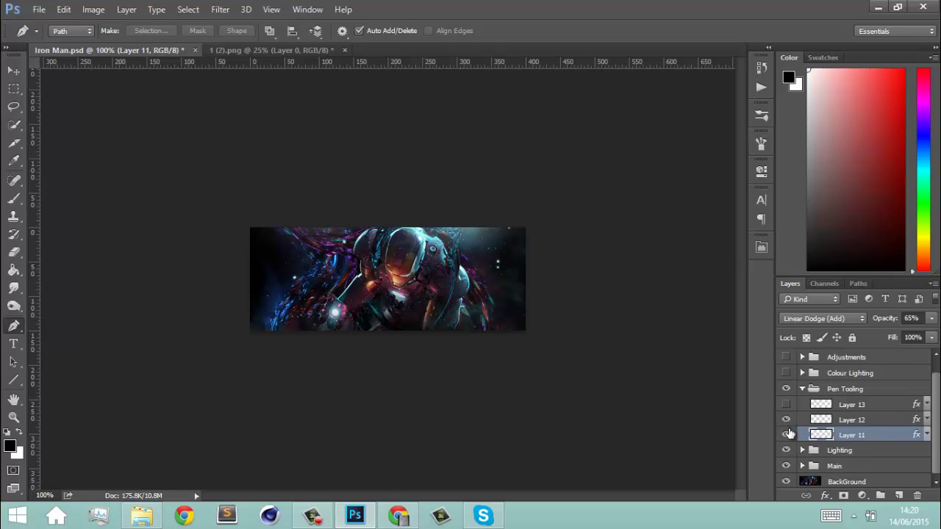
pyautogui.click(785, 424)
pyautogui.click(888, 420)
pyautogui.press('h')
pyautogui.doubleClick(888, 420)
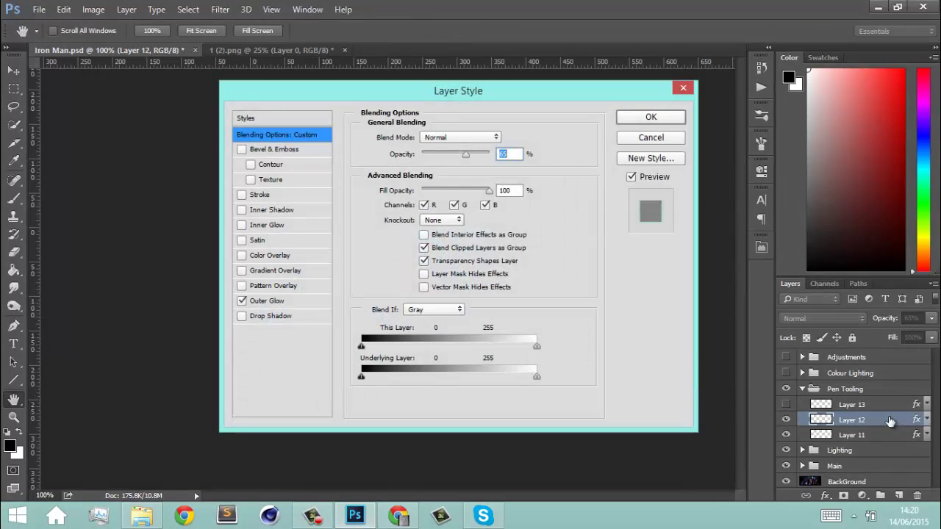
pyautogui.click(272, 301)
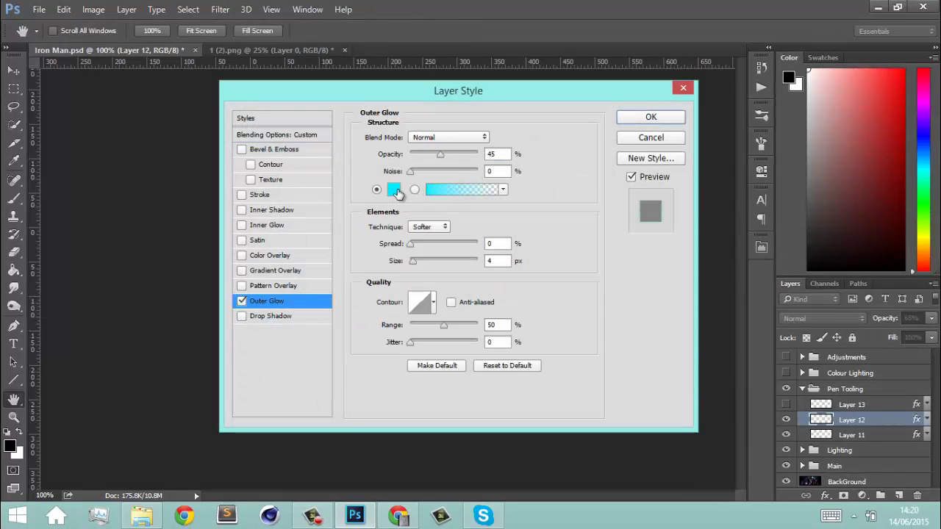
pyautogui.click(682, 117)
pyautogui.press('p')
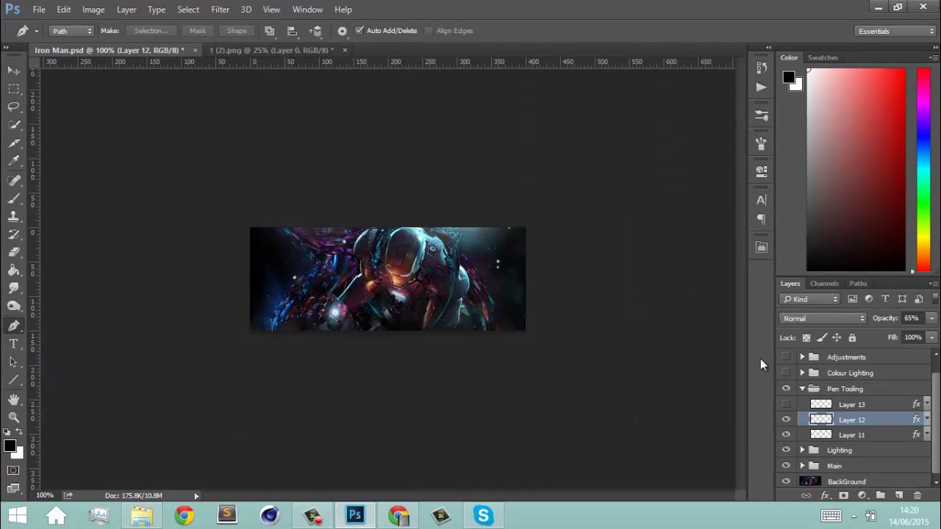
# Collapse the Pen Tooling group and compare the image with the group hidden and shown
pyautogui.click(802, 389)
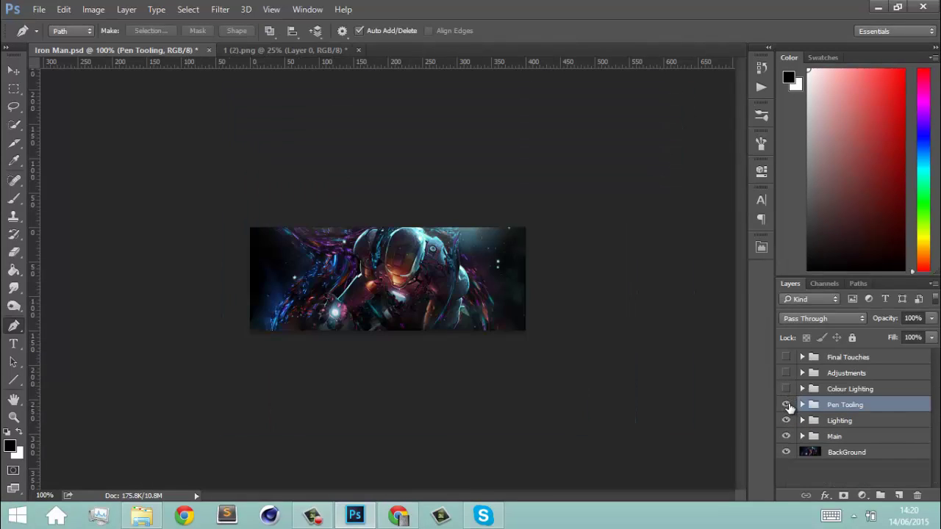
pyautogui.click(787, 405)
pyautogui.click(786, 405)
pyautogui.click(787, 405)
pyautogui.click(788, 405)
pyautogui.click(787, 405)
pyautogui.click(788, 405)
# Expand the Colour Lighting group, make the group visible, and hide Layers 8, 9 and 10 inside it
pyautogui.click(802, 389)
pyautogui.click(786, 372)
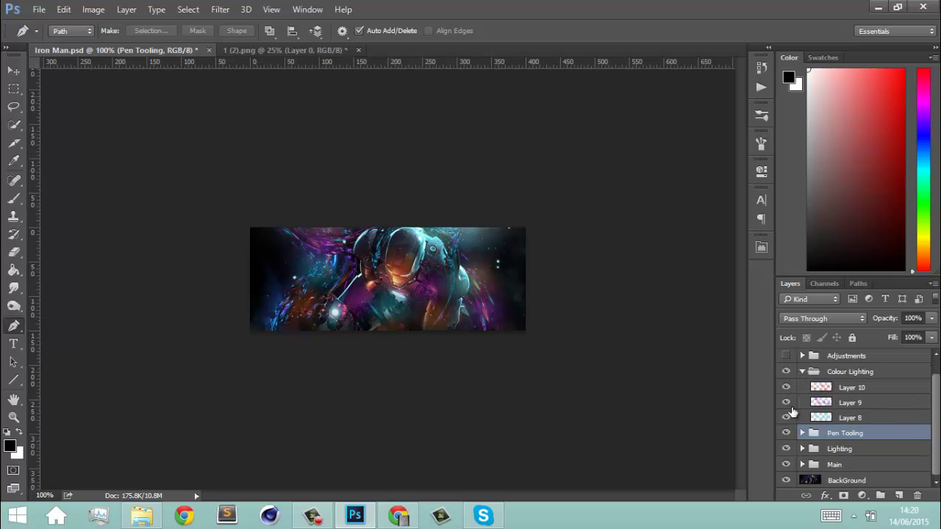
pyautogui.click(787, 392)
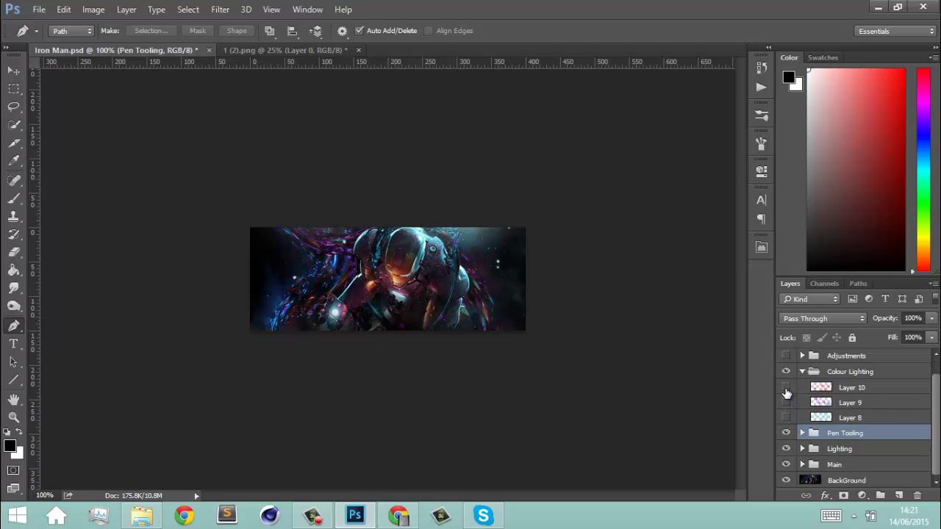
pyautogui.moveTo(786, 388)
pyautogui.mouseDown()
pyautogui.moveTo(786, 417)
pyautogui.moveTo(787, 390)
pyautogui.mouseUp()
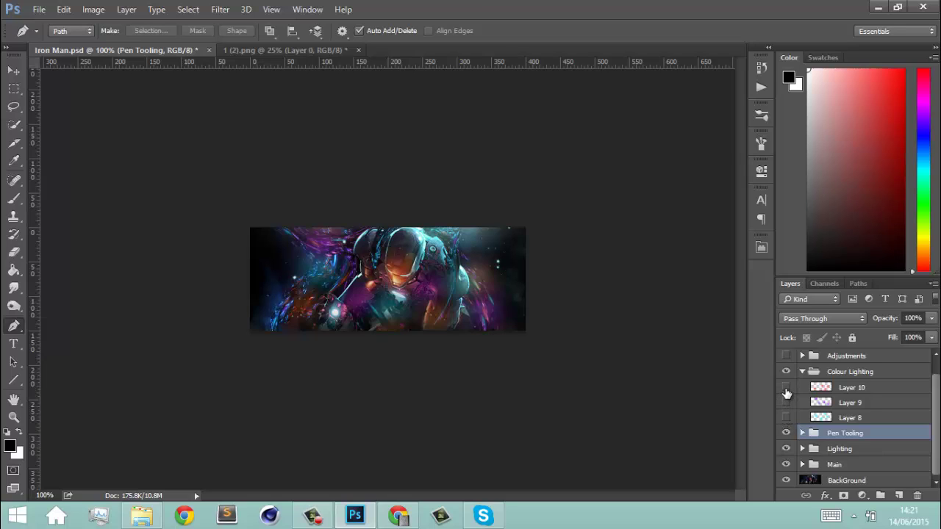
# Check the blend mode and opacity of Layers 10, 9 and 8 in the Colour Lighting group
pyautogui.click(862, 417)
pyautogui.click(859, 389)
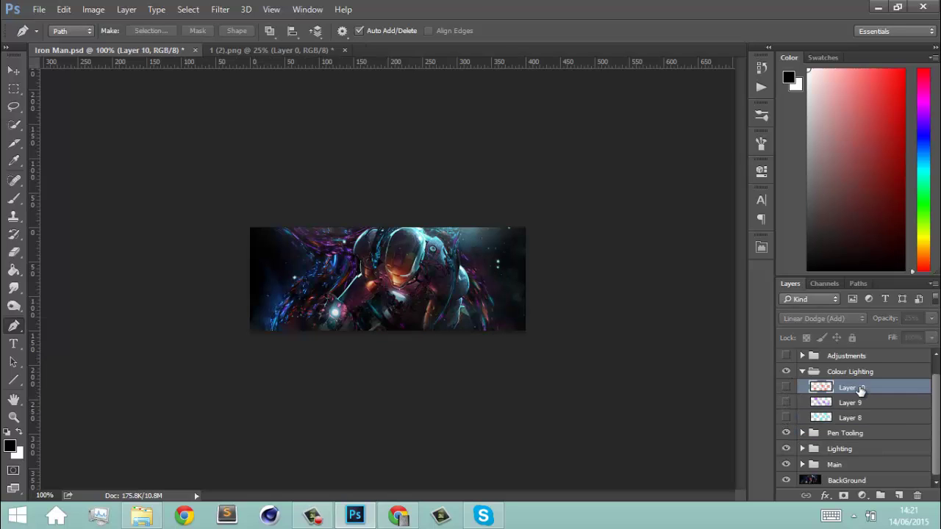
pyautogui.click(865, 408)
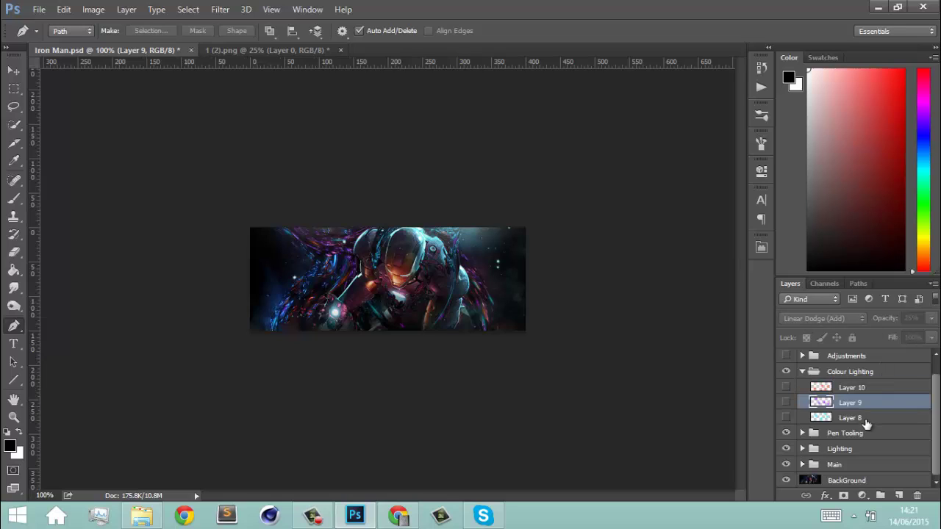
pyautogui.click(864, 419)
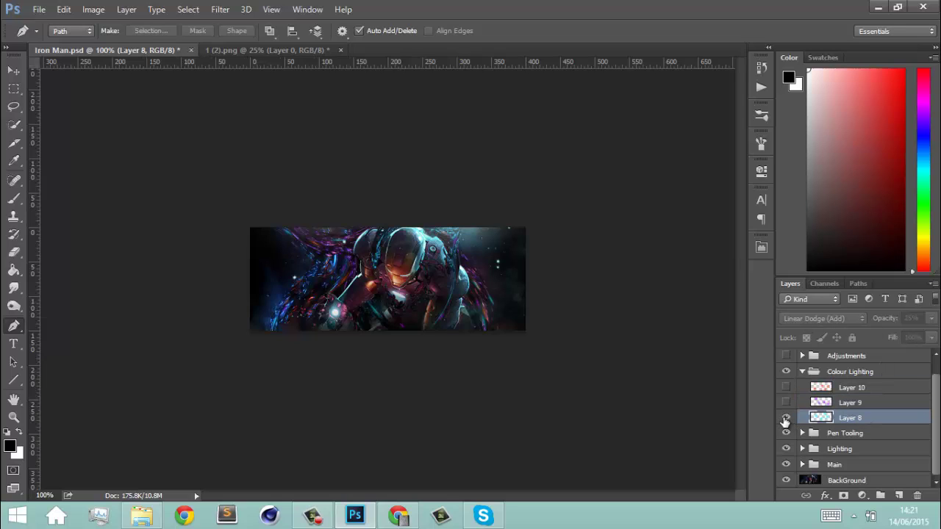
# Show Layer 8, Layer 9 and Layer 10 of the Colour Lighting group one after another
pyautogui.click(785, 418)
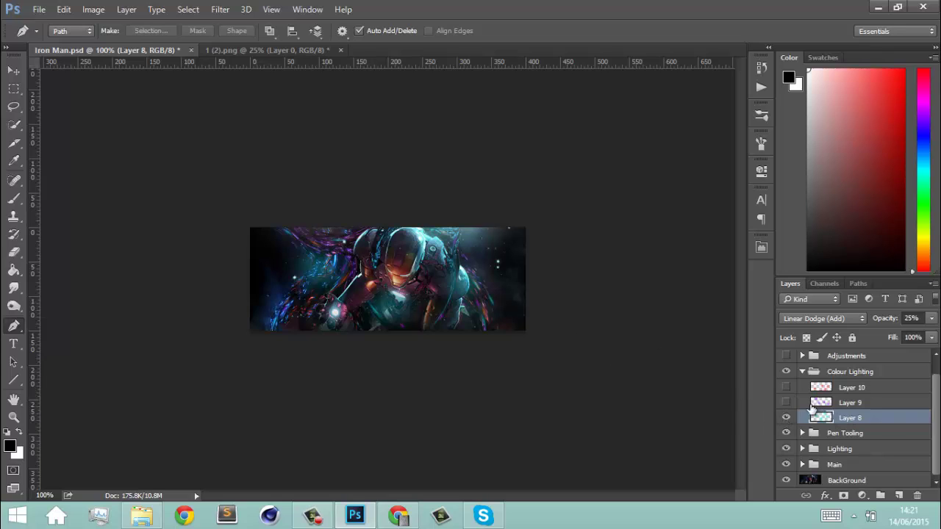
pyautogui.click(786, 403)
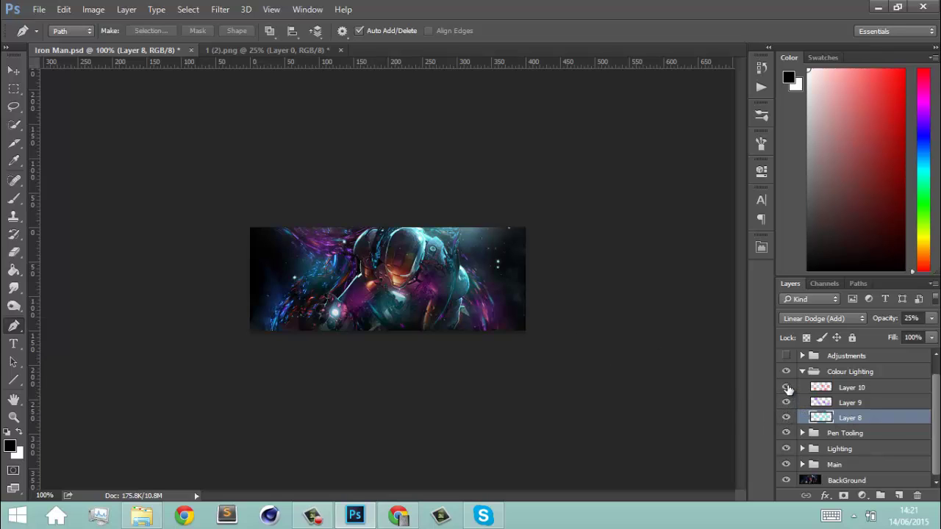
pyautogui.click(786, 387)
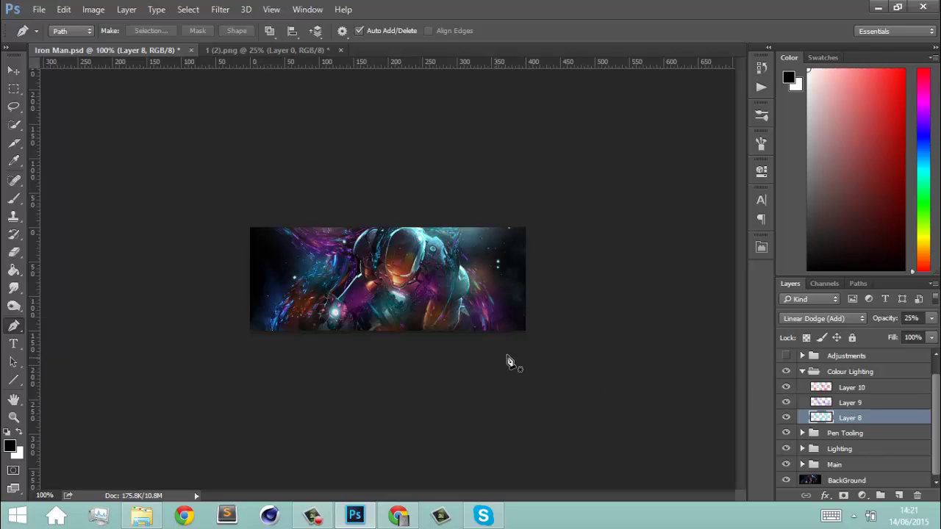
# Collapse the Colour Lighting group and compare the image with the group hidden and shown
pyautogui.click(802, 372)
pyautogui.click(786, 389)
pyautogui.click(786, 389)
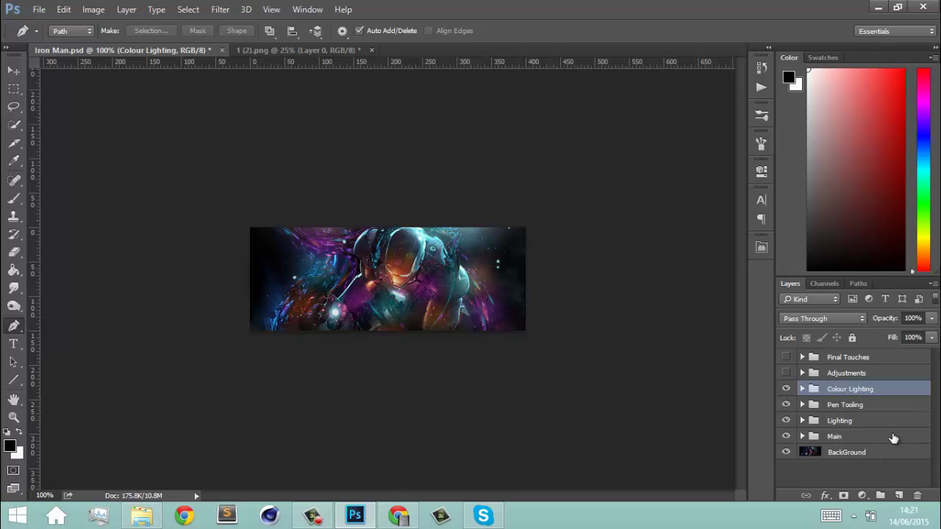
# Toggle the Adjustments group's visibility several times to compare the image with and without its colour corrections
pyautogui.click(786, 372)
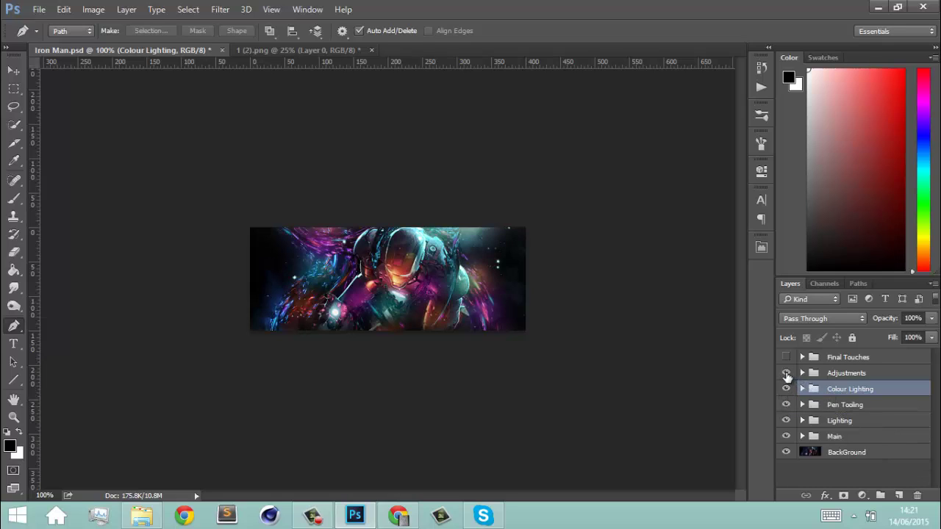
pyautogui.click(786, 373)
pyautogui.click(786, 373)
pyautogui.click(786, 373)
pyautogui.click(786, 372)
pyautogui.click(786, 372)
pyautogui.click(786, 373)
pyautogui.click(786, 373)
# Expand and show the Adjustments group, and hide all its adjustment layers from Exposure 2 up to Selective Color 1
pyautogui.click(803, 372)
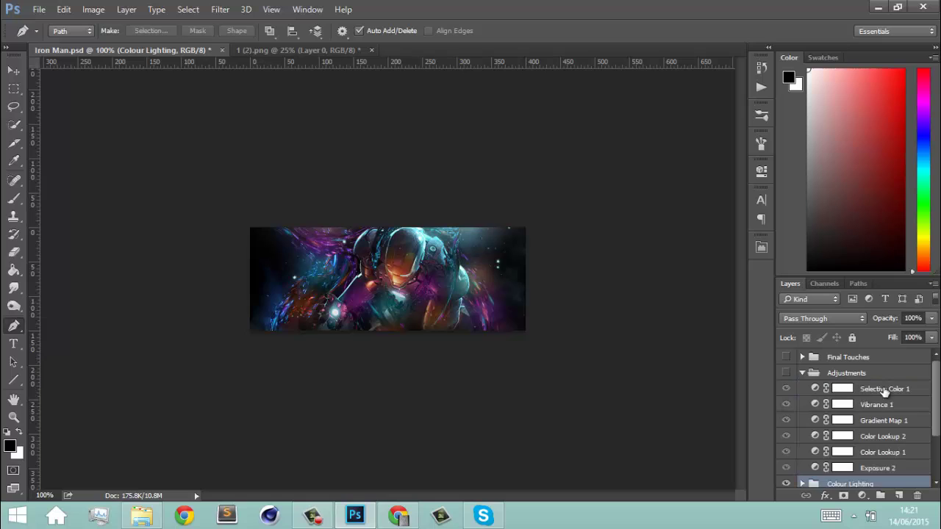
pyautogui.click(786, 373)
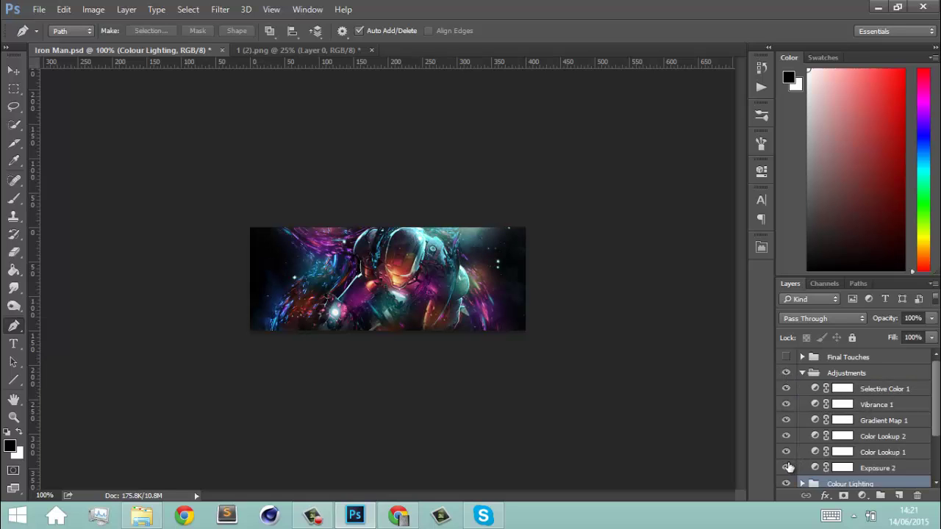
pyautogui.moveTo(788, 468); pyautogui.dragTo(786, 389)
pyautogui.scroll(-2, 936, 414)
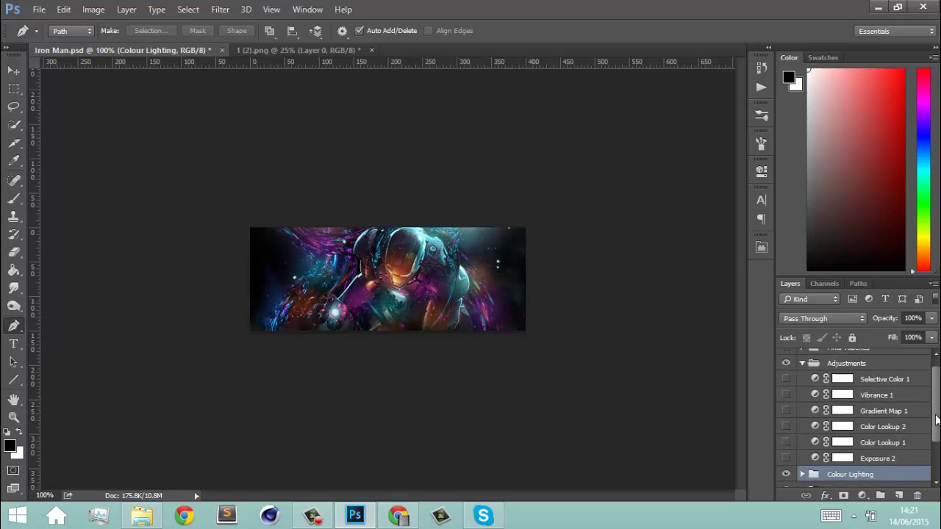
pyautogui.click(314, 519)
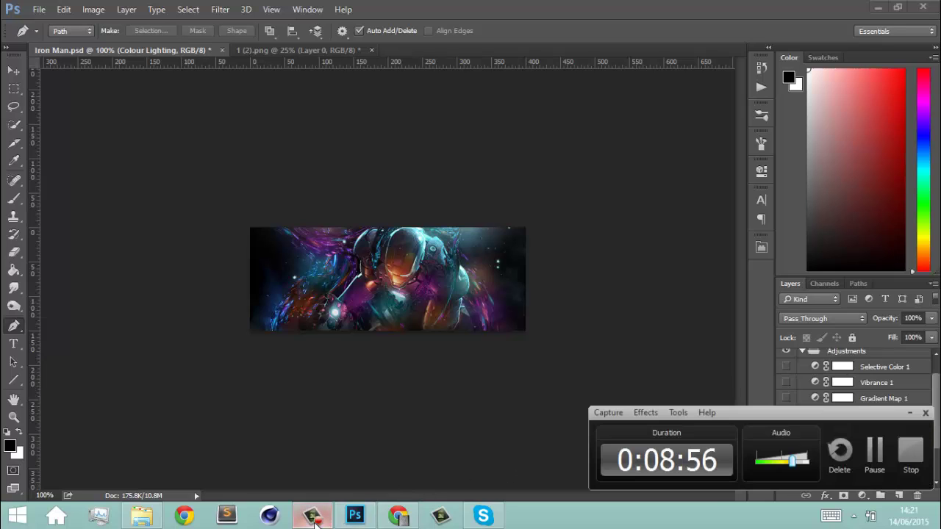
pyautogui.click(314, 519)
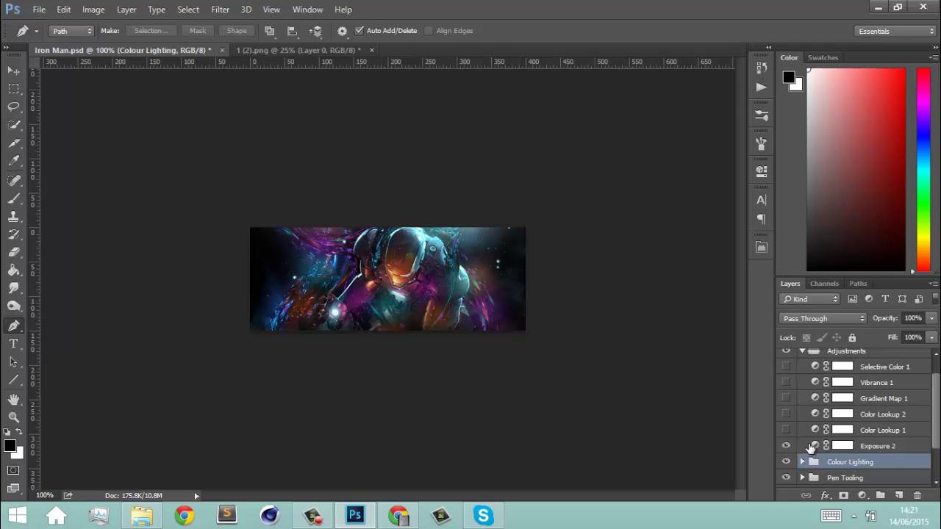
# Show the Exposure 2 adjustment layer, review its exposure, offset and gamma settings, and compare its effect
pyautogui.click(811, 447)
pyautogui.doubleClick(811, 447)
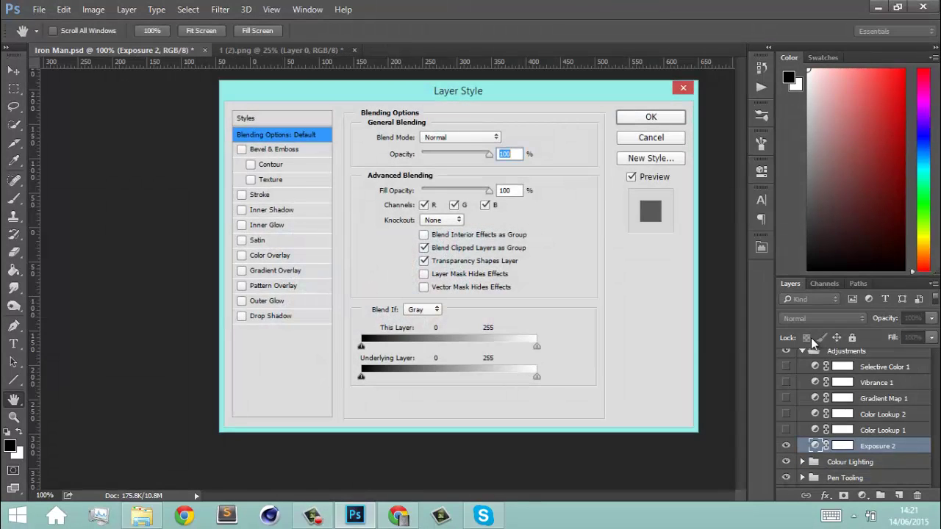
pyautogui.press('Escape')
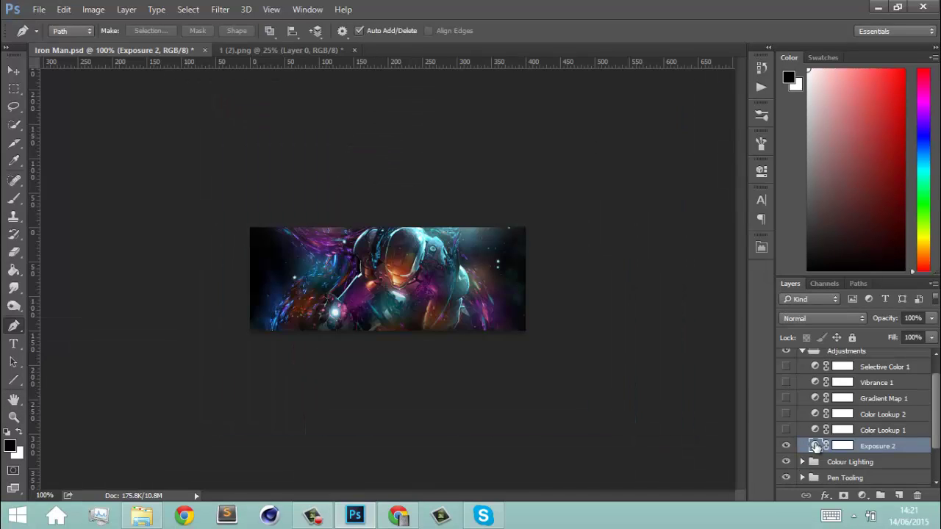
pyautogui.doubleClick(815, 445)
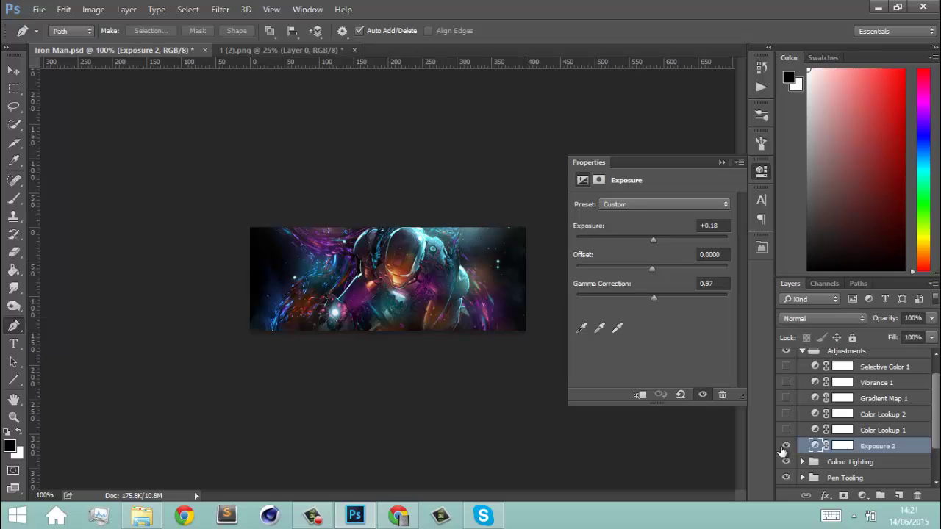
pyautogui.click(721, 162)
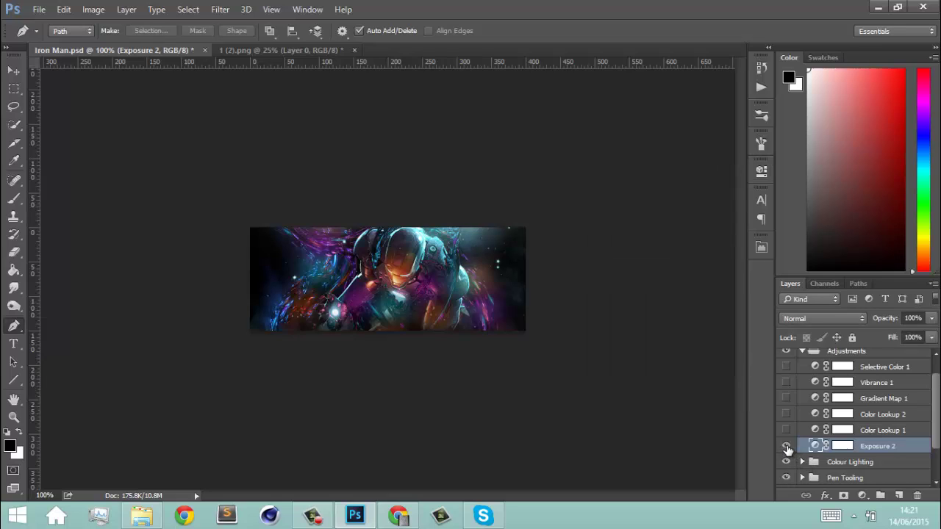
pyautogui.click(786, 447)
# Show the Color Lookup 1 adjustment layer and review its 3DLUT file setting
pyautogui.click(787, 431)
pyautogui.click(787, 430)
pyautogui.click(787, 431)
pyautogui.doubleClick(815, 431)
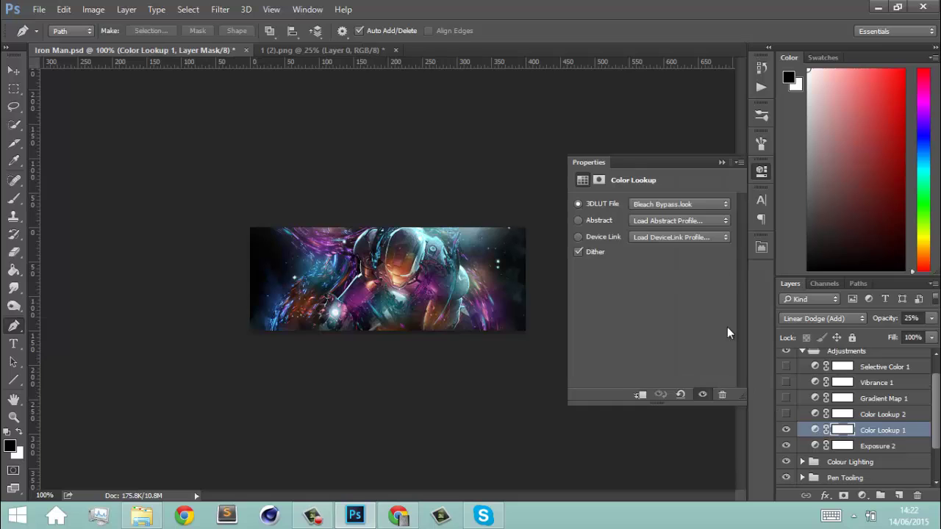
pyautogui.click(723, 161)
# Toggle Color Lookup 1 off and on repeatedly to compare its effect, leaving the layer shown
pyautogui.click(787, 430)
pyautogui.click(787, 430)
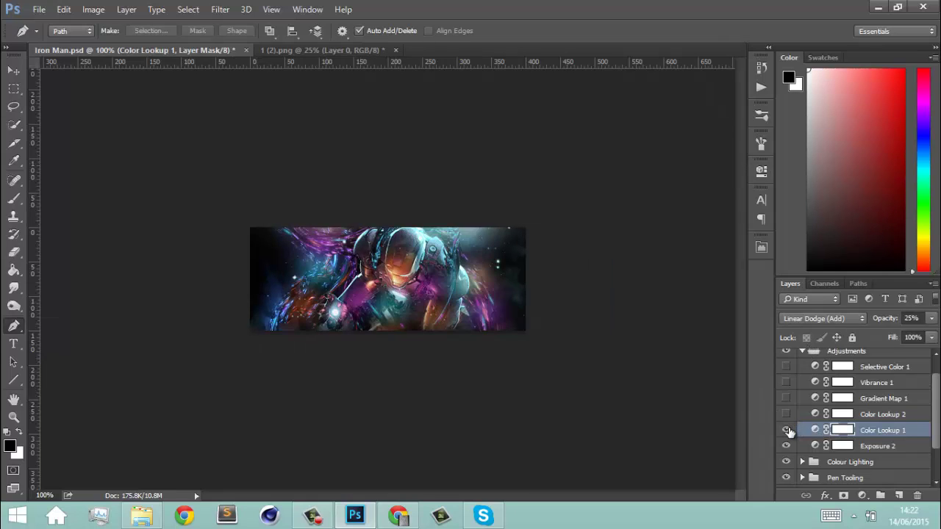
pyautogui.click(787, 431)
pyautogui.click(787, 431)
pyautogui.click(787, 431)
pyautogui.click(787, 431)
pyautogui.click(788, 431)
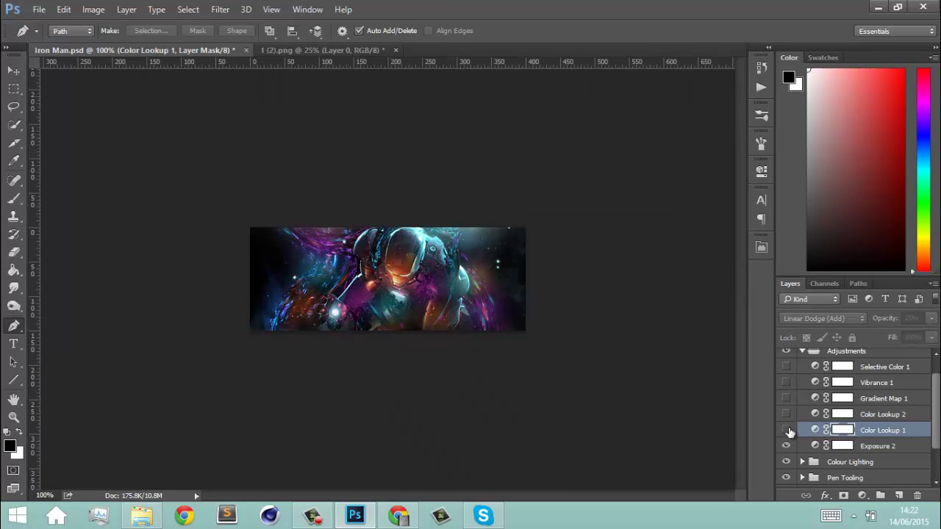
pyautogui.click(787, 431)
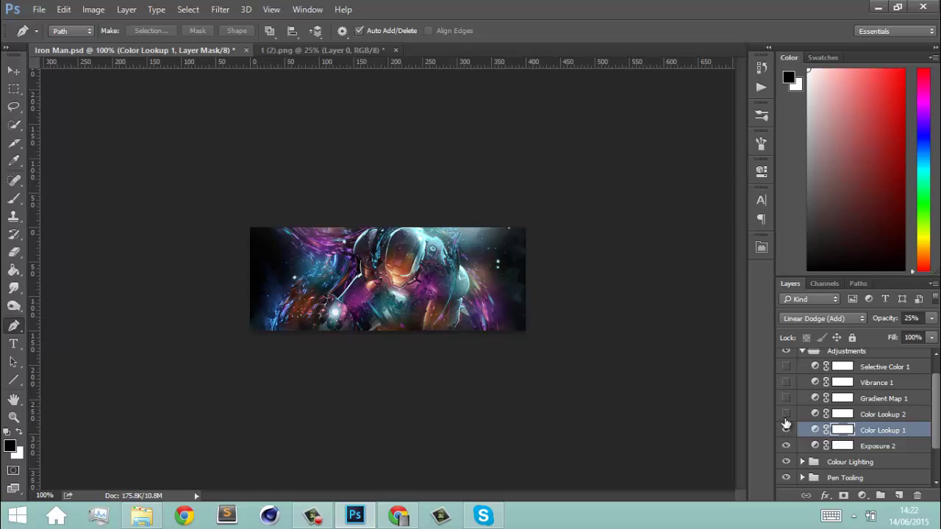
# Show the Color Lookup 2 adjustment layer and open its properties to review the 3DLUT file setting
pyautogui.click(786, 415)
pyautogui.click(811, 416)
pyautogui.doubleClick(812, 417)
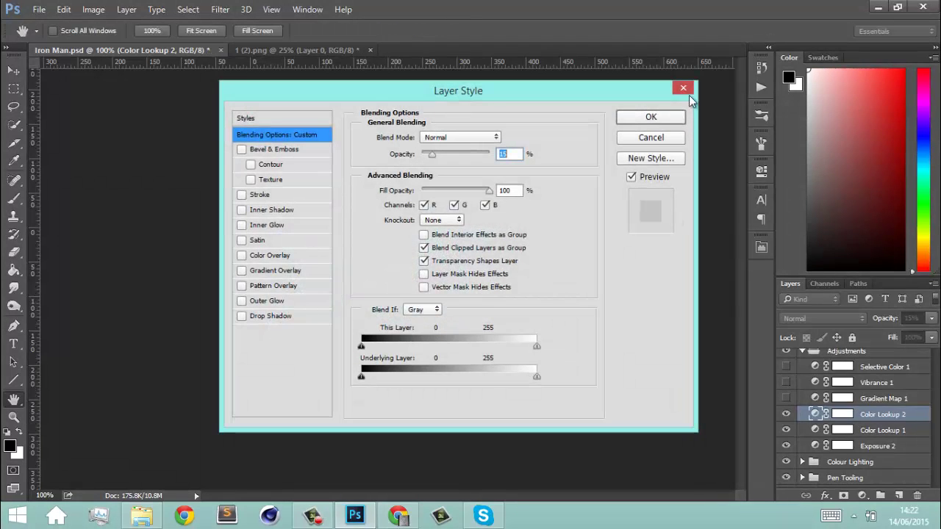
pyautogui.press('Escape')
pyautogui.doubleClick(815, 414)
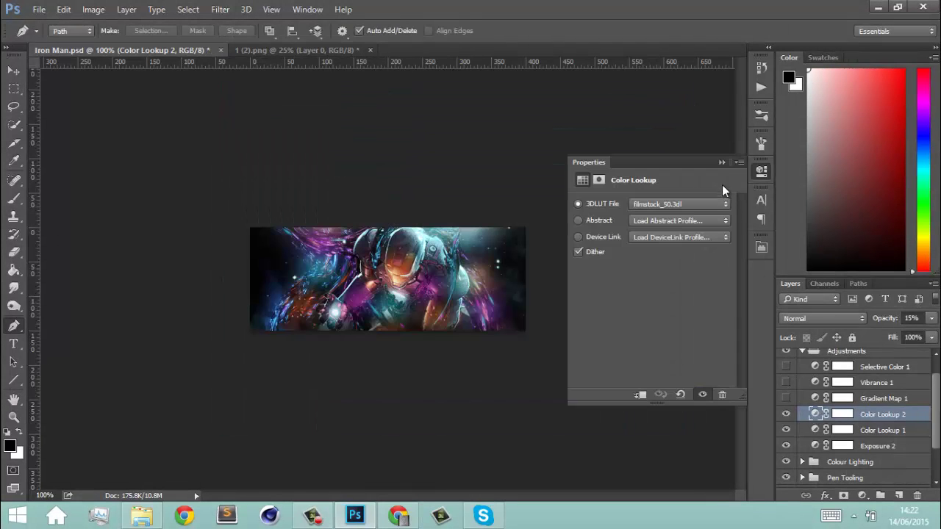
# Show the Gradient Map 1 adjustment layer and briefly open its properties, closing them again
pyautogui.click(723, 164)
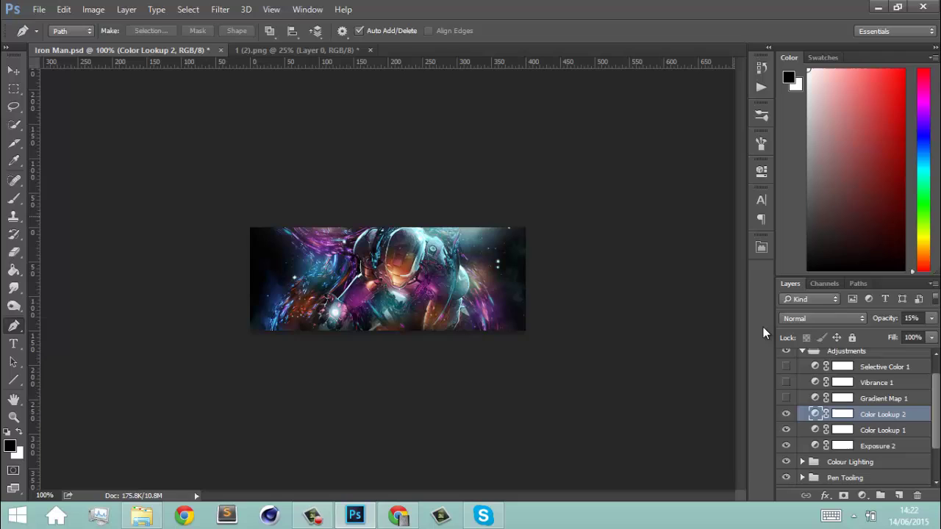
pyautogui.click(786, 398)
pyautogui.doubleClick(814, 398)
pyautogui.click(722, 163)
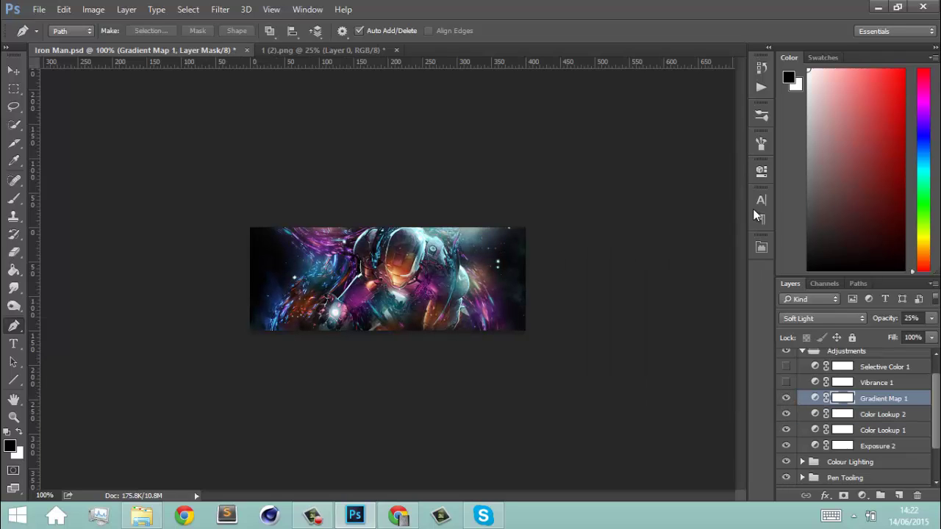
# Show the Vibrance 1 adjustment layer, review its vibrance and saturation settings, and look through the available adjustment layer types
pyautogui.click(786, 382)
pyautogui.click(786, 384)
pyautogui.click(785, 383)
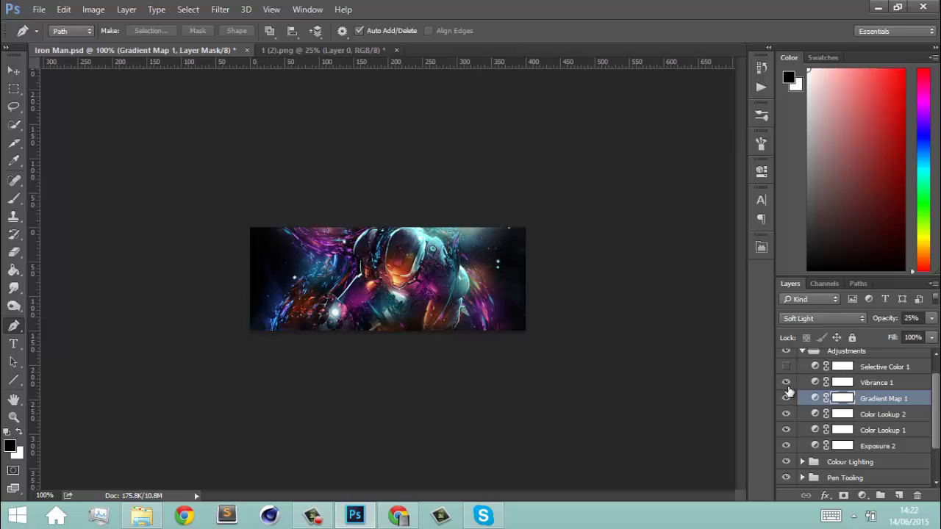
pyautogui.doubleClick(815, 384)
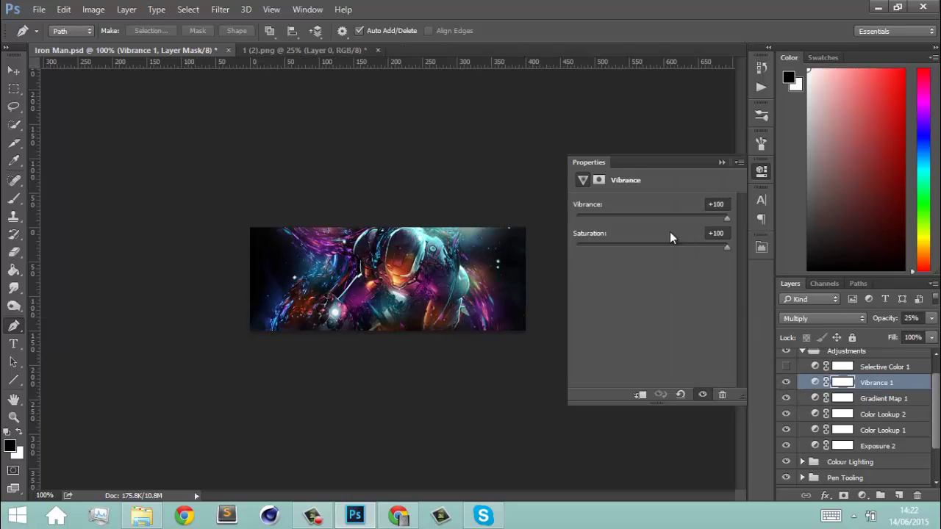
pyautogui.click(862, 496)
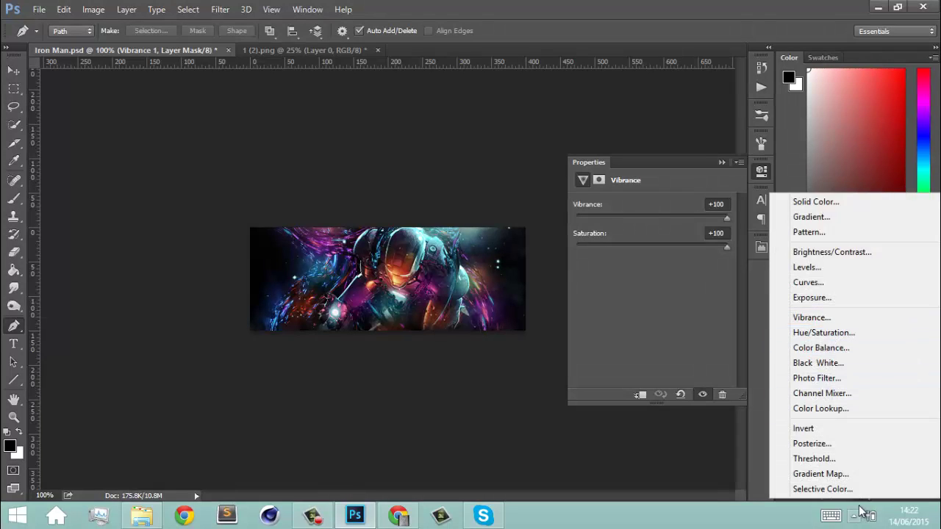
pyautogui.click(749, 489)
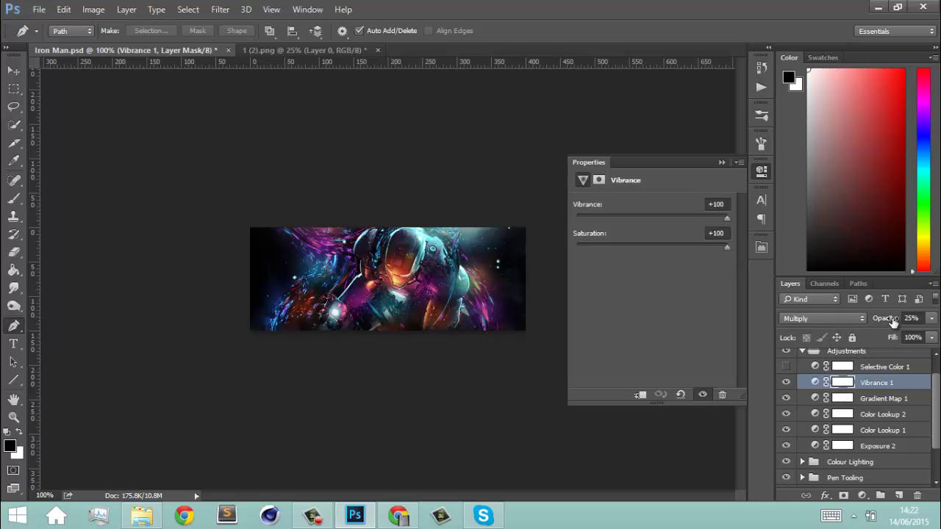
# Try the Vibrance 1 layer in Normal blend mode at 100% opacity
pyautogui.click(828, 320)
pyautogui.click(791, 54)
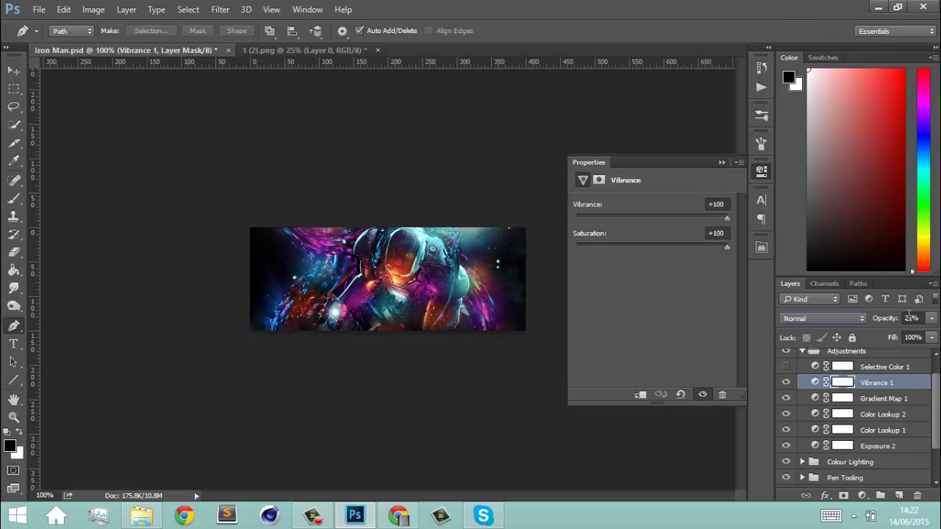
pyautogui.moveTo(888, 321); pyautogui.dragTo(931, 326)
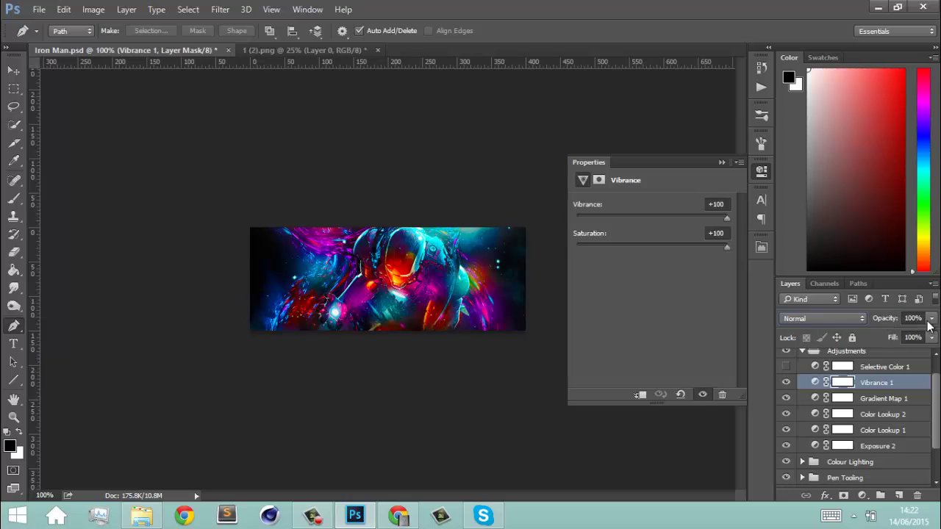
# Set the Vibrance 1 layer to Multiply blend mode with 25% opacity
pyautogui.click(783, 319)
pyautogui.click(794, 83)
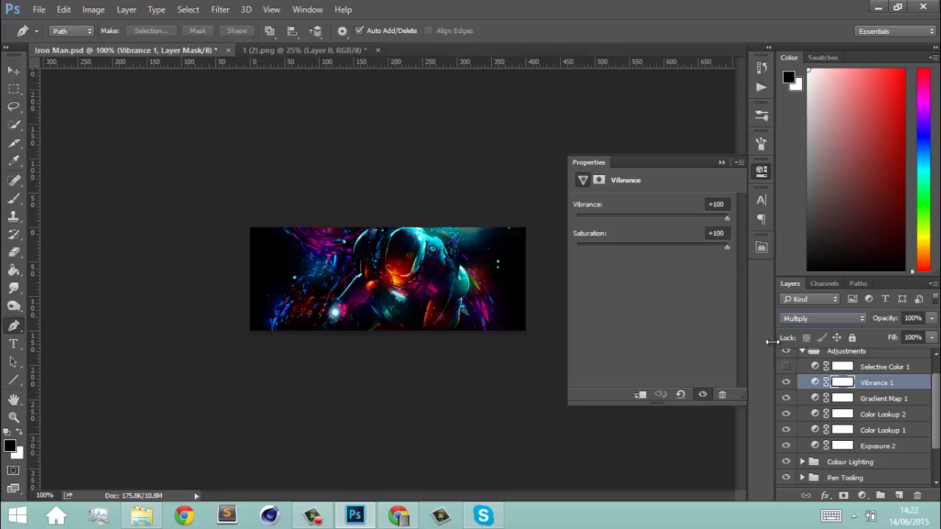
pyautogui.click(911, 317)
pyautogui.write('25')
pyautogui.press('Return')
# Toggle Vibrance 1 off and on to compare its effect, leaving the layer shown
pyautogui.click(787, 382)
pyautogui.click(786, 382)
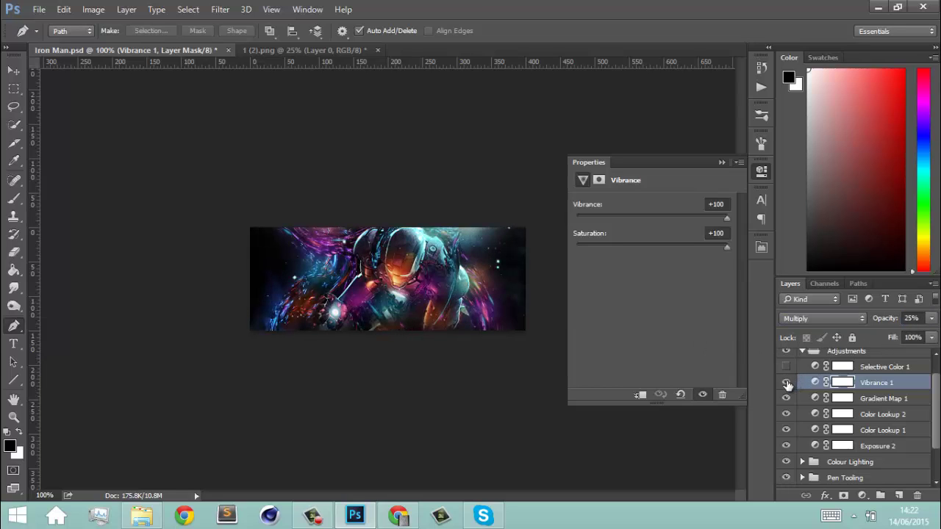
pyautogui.click(786, 383)
pyautogui.click(787, 383)
# Collapse the Adjustments group, show and expand the Final Touches group, and hide all the layers from Border down to High Pass
pyautogui.click(802, 351)
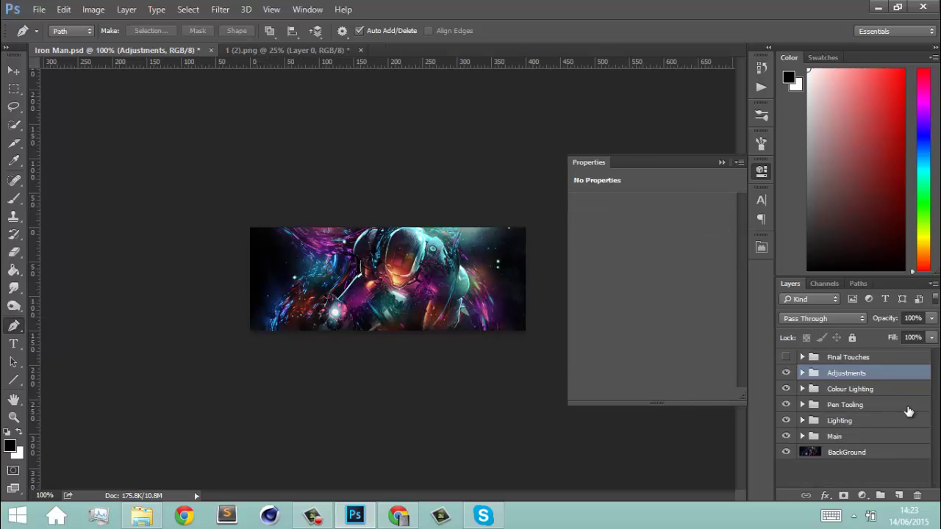
pyautogui.click(786, 356)
pyautogui.click(803, 357)
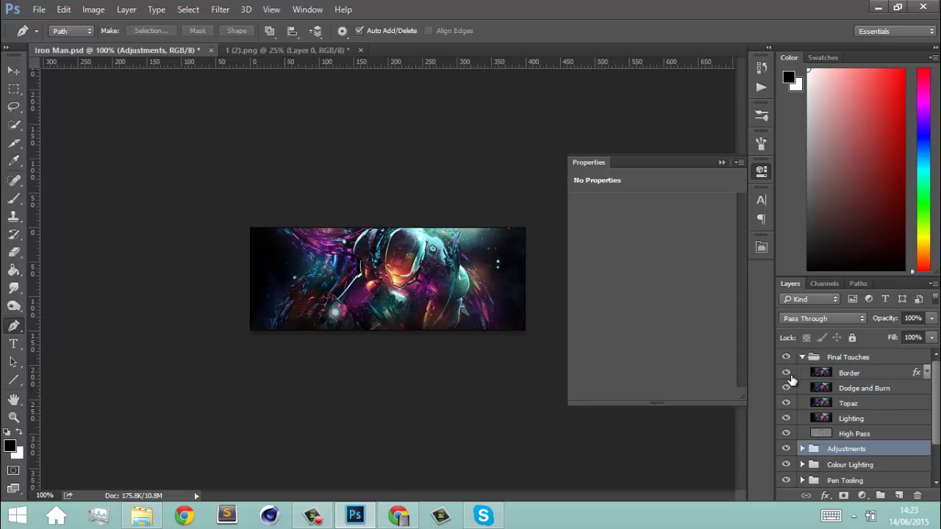
pyautogui.moveTo(786, 372); pyautogui.dragTo(787, 435)
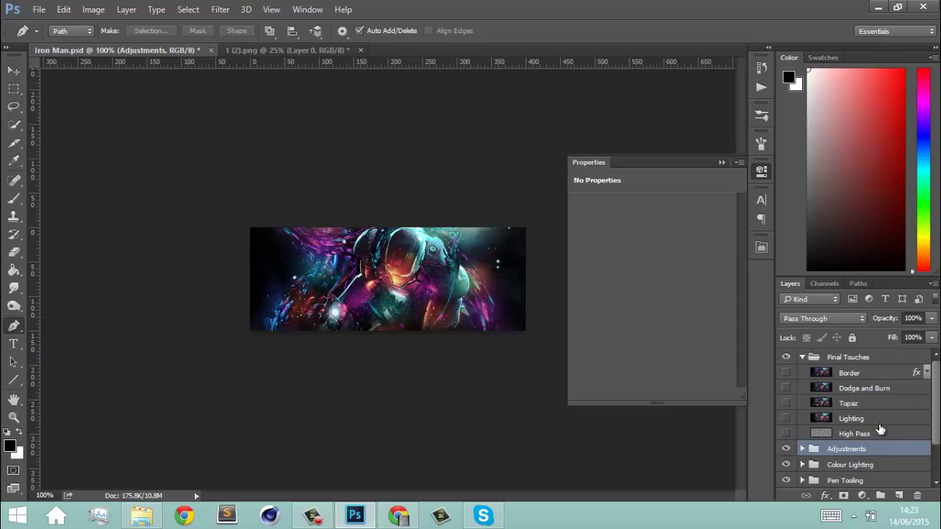
# Show and select the High Pass layer, and review the High Pass filter's radius setting without applying the filter
pyautogui.click(786, 434)
pyautogui.click(229, 9)
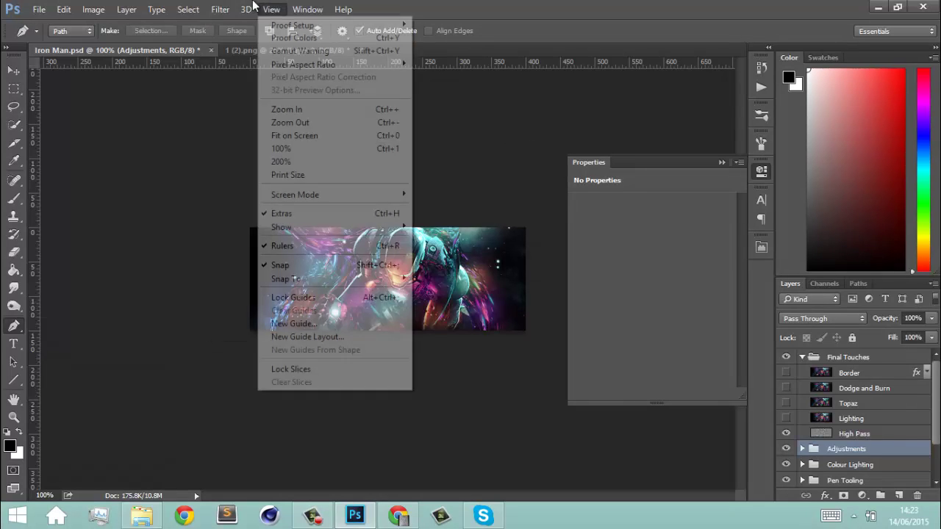
pyautogui.click(226, 9)
pyautogui.click(879, 437)
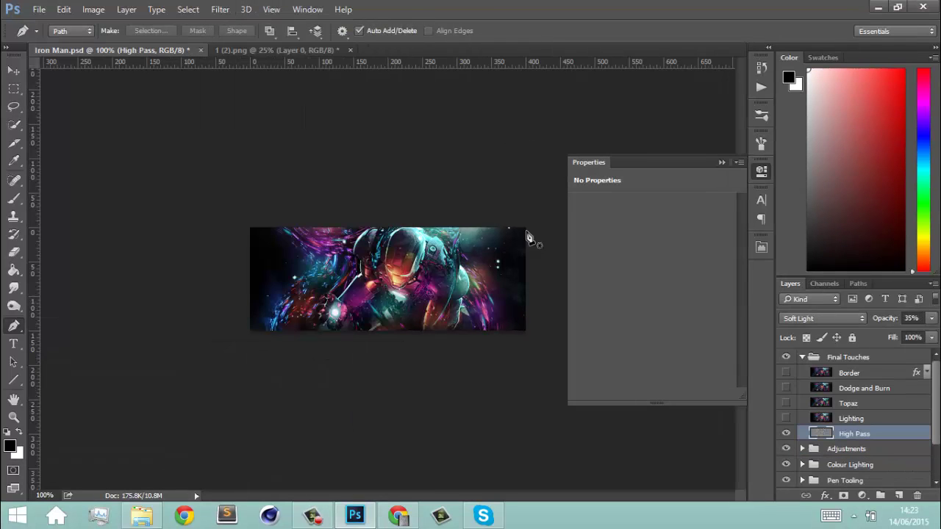
pyautogui.click(220, 9)
pyautogui.moveTo(333, 283)
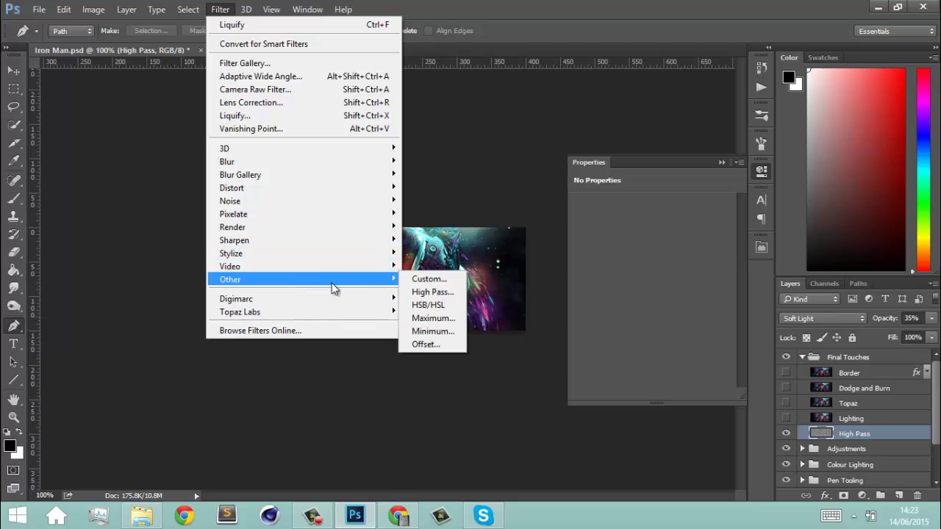
pyautogui.click(438, 293)
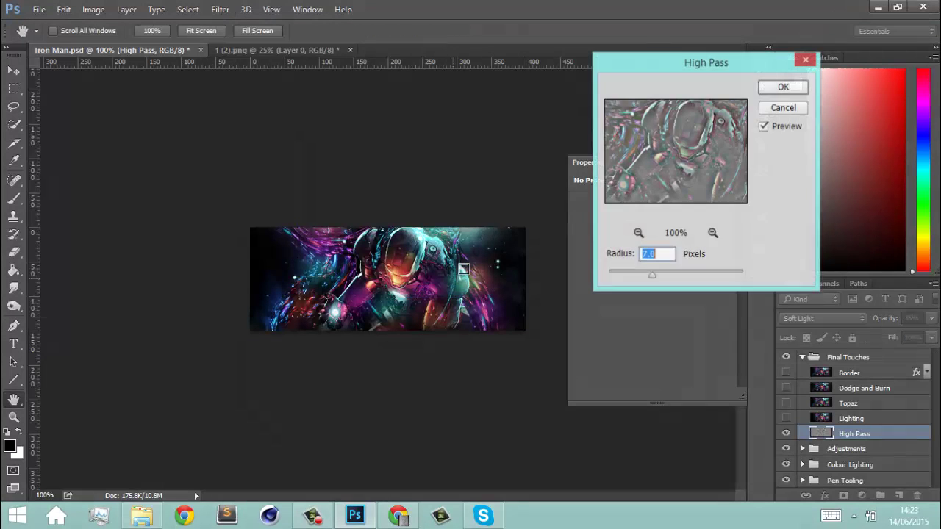
pyautogui.click(805, 59)
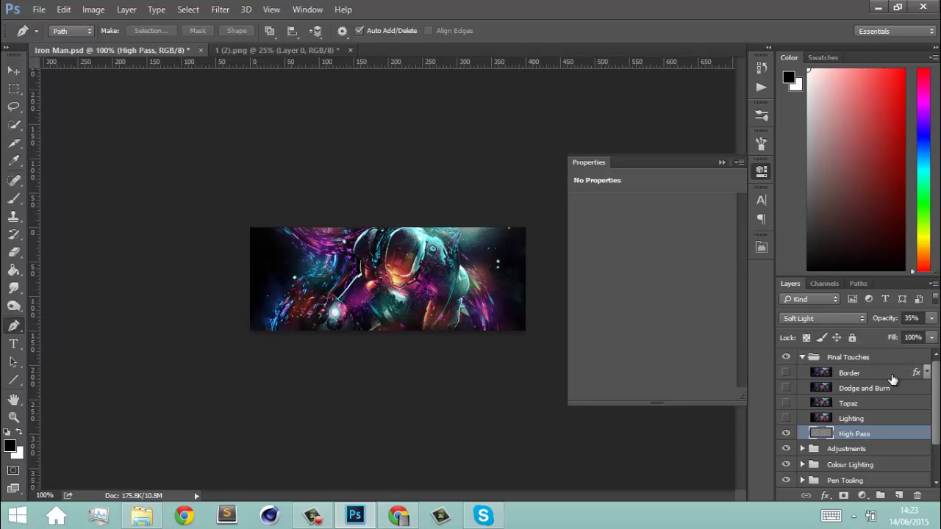
# Show and select the Lighting layer in Final Touches, and locate the Lighting Effects filter among the Render filters without applying it
pyautogui.click(787, 421)
pyautogui.click(853, 421)
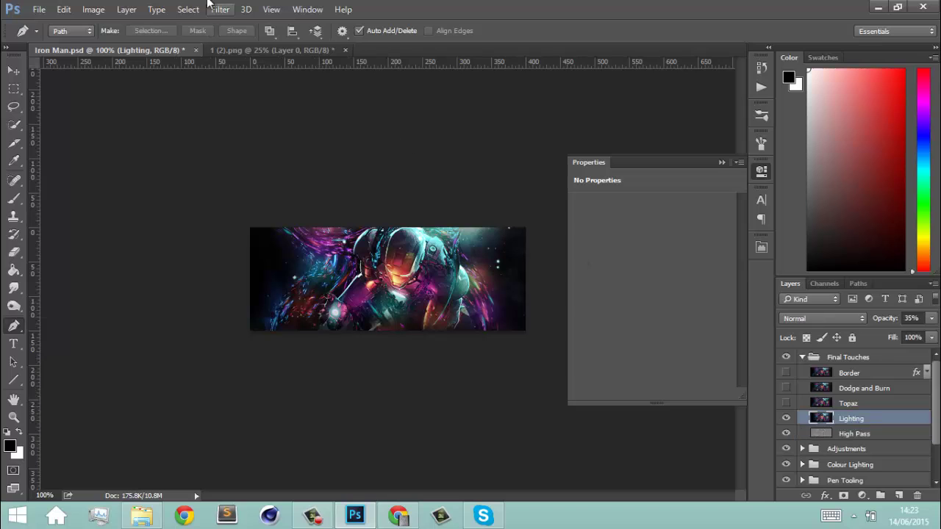
pyautogui.click(218, 8)
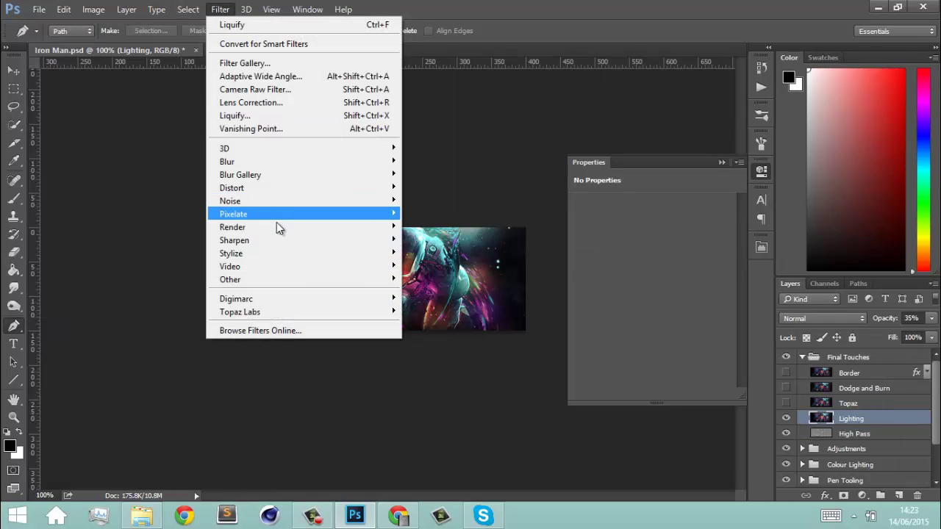
pyautogui.moveTo(278, 228)
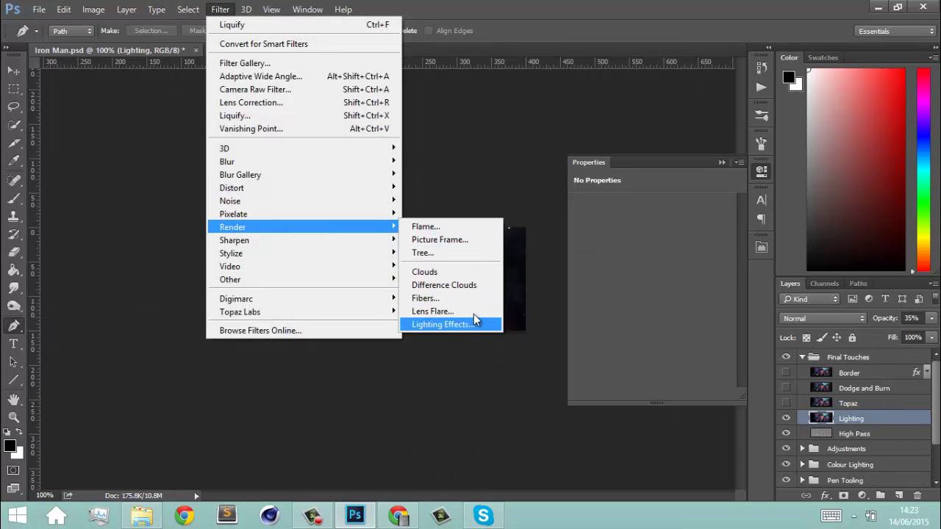
pyautogui.click(225, 5)
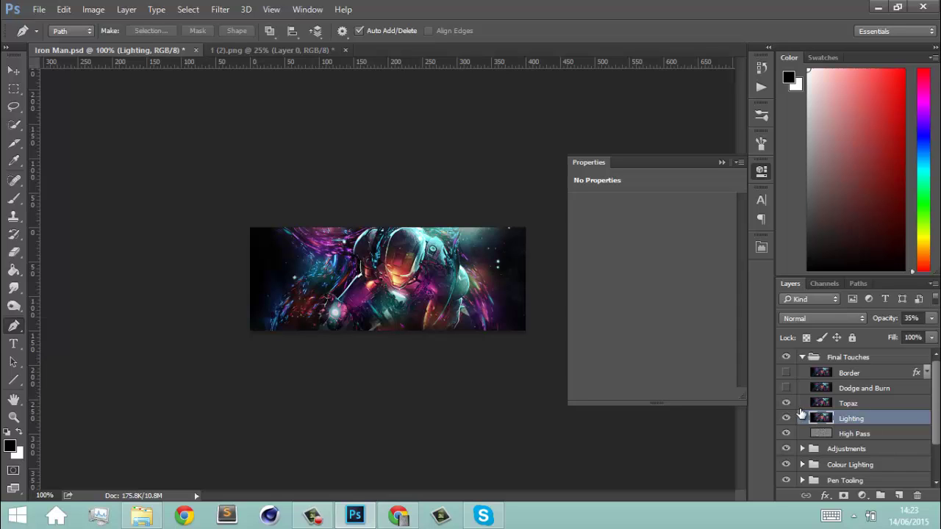
# Select the Topaz layer, and toggle the Dodge and Burn layer to compare its effect, leaving it shown
pyautogui.click(866, 406)
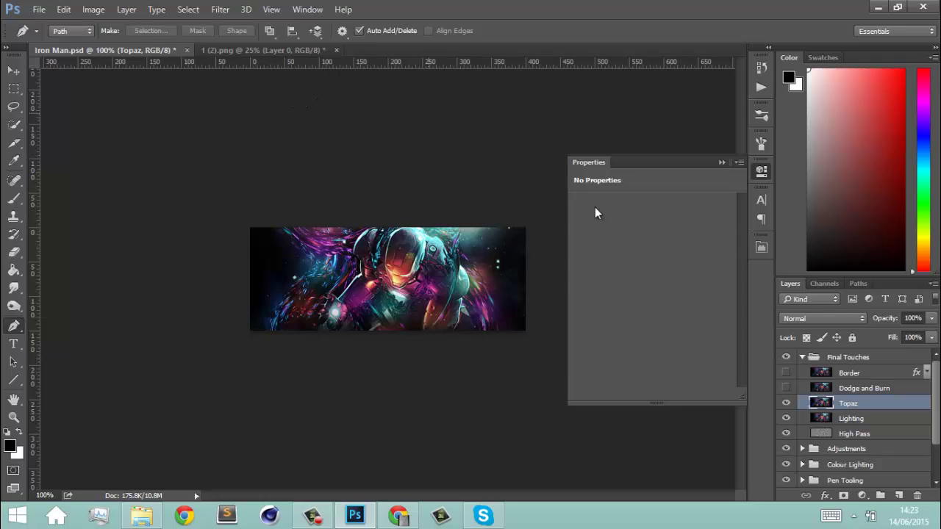
pyautogui.click(786, 388)
pyautogui.click(786, 388)
pyautogui.click(786, 388)
pyautogui.click(786, 388)
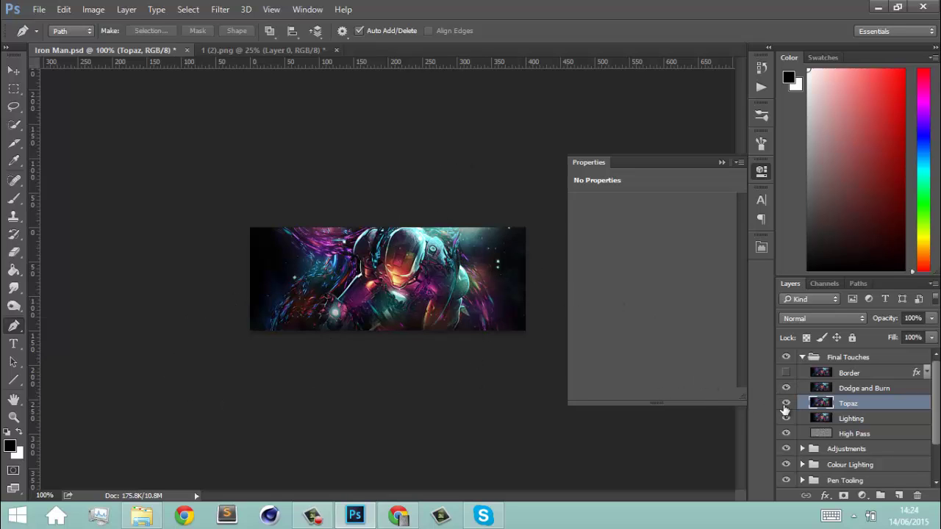
# Show the Border layer and review its Stroke layer style settings, including the position options, closing without changes
pyautogui.click(786, 373)
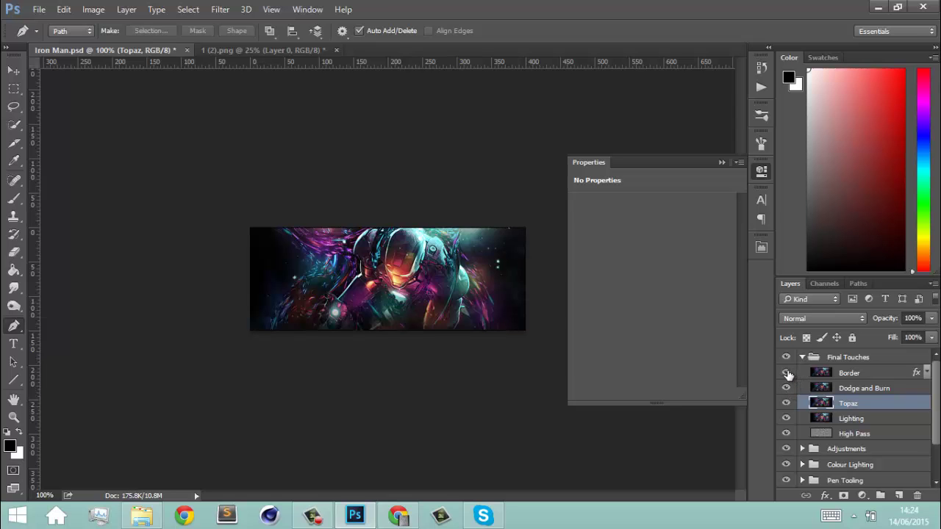
pyautogui.doubleClick(898, 375)
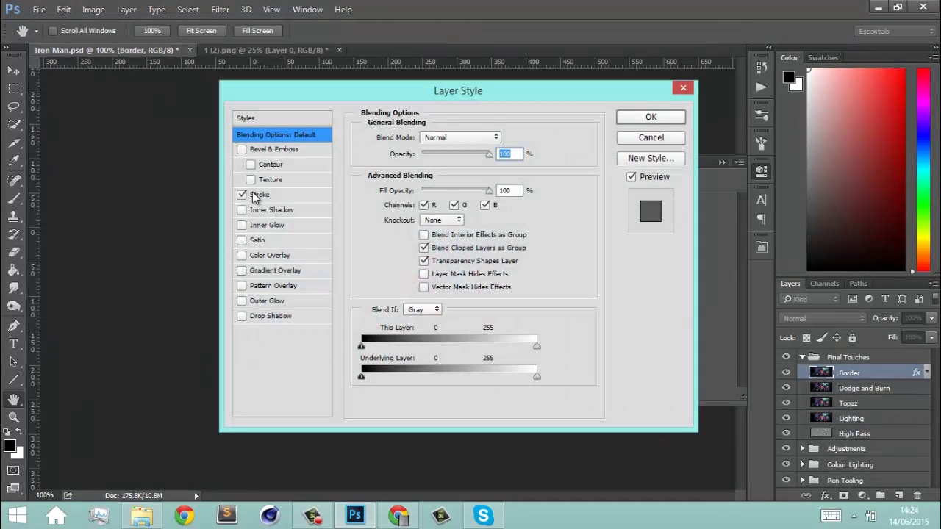
pyautogui.click(259, 194)
pyautogui.click(423, 156)
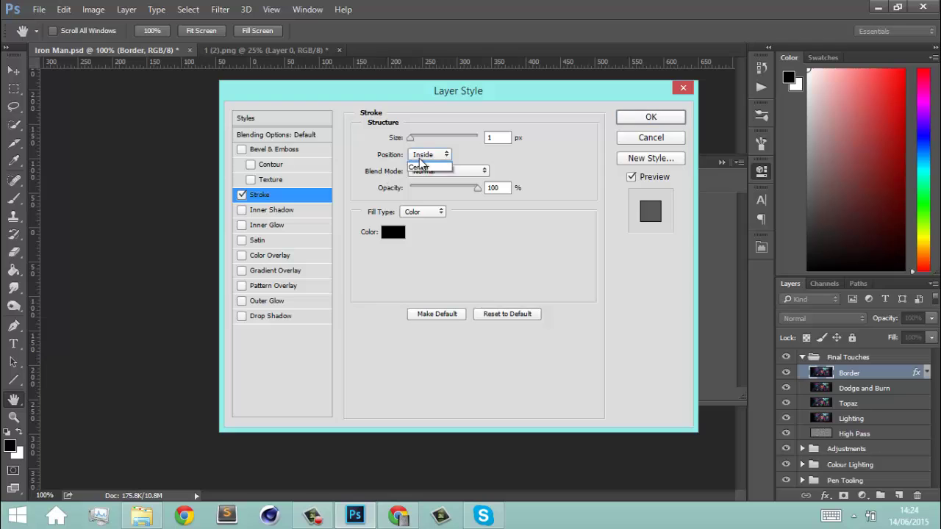
pyautogui.click(421, 160)
pyautogui.click(682, 88)
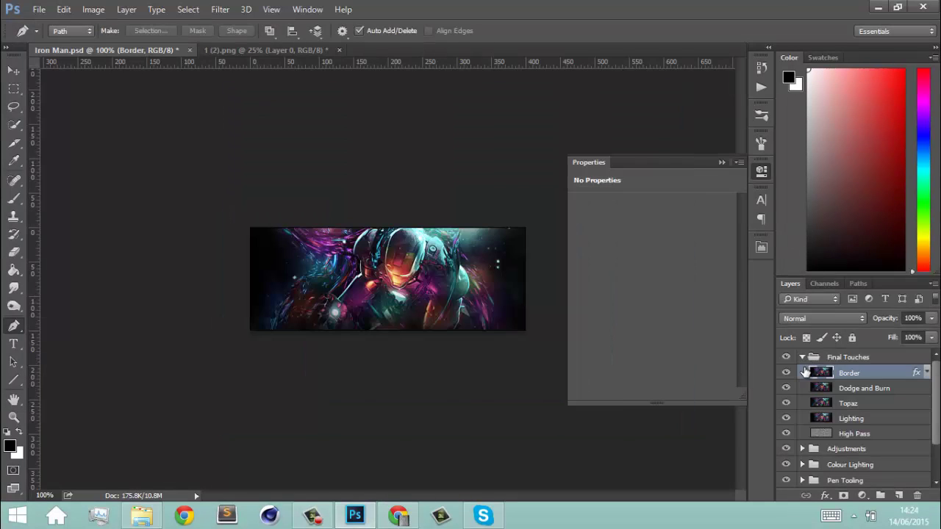
# Collapse Final Touches, hide every layer and group, and reveal them again from BackGround up to Final Touches to review the build-up
pyautogui.click(802, 357)
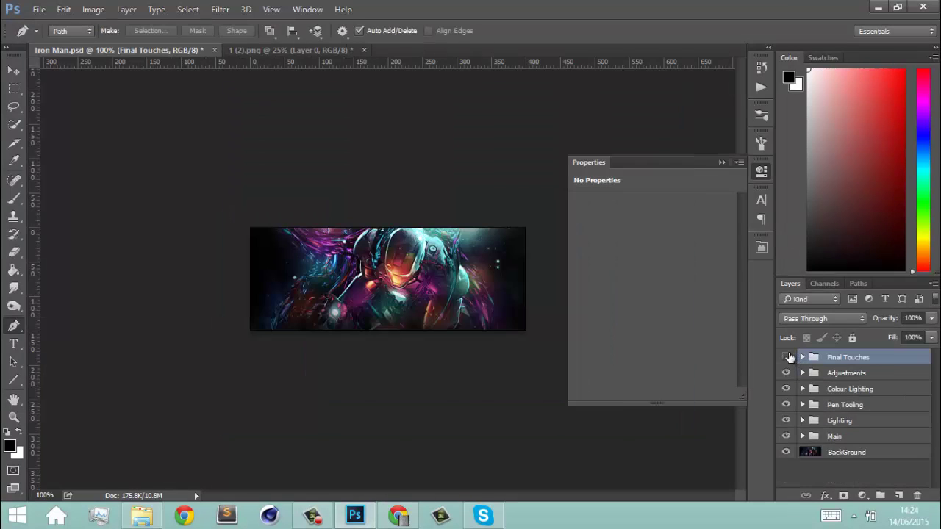
pyautogui.moveTo(790, 357); pyautogui.dragTo(787, 453)
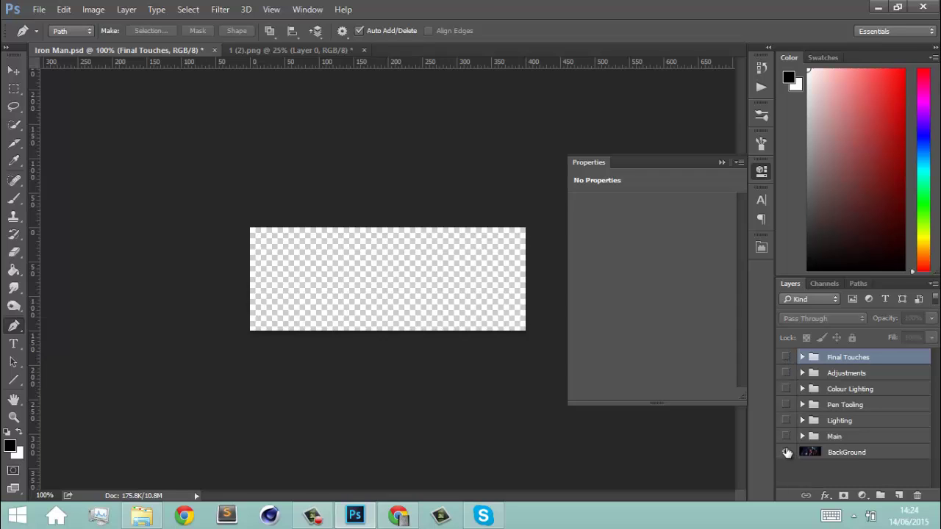
pyautogui.click(786, 452)
pyautogui.click(786, 436)
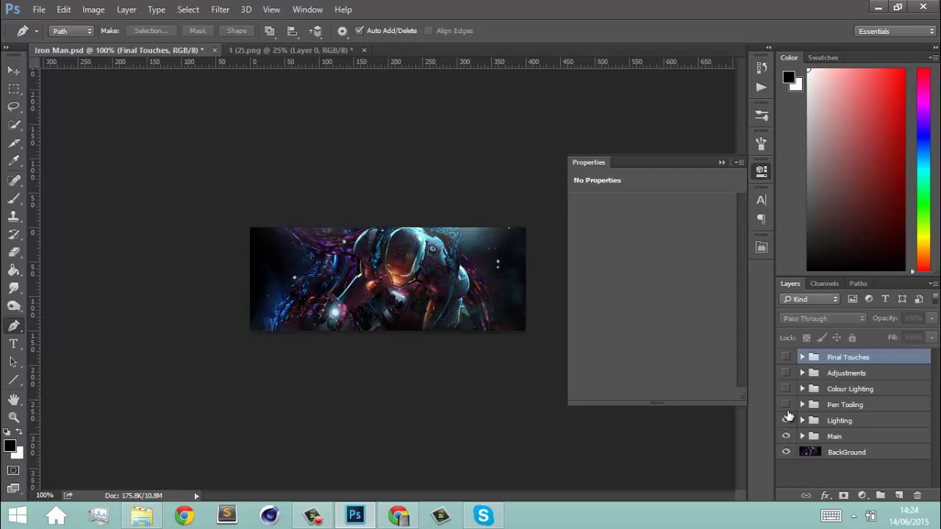
pyautogui.moveTo(788, 417); pyautogui.dragTo(786, 357)
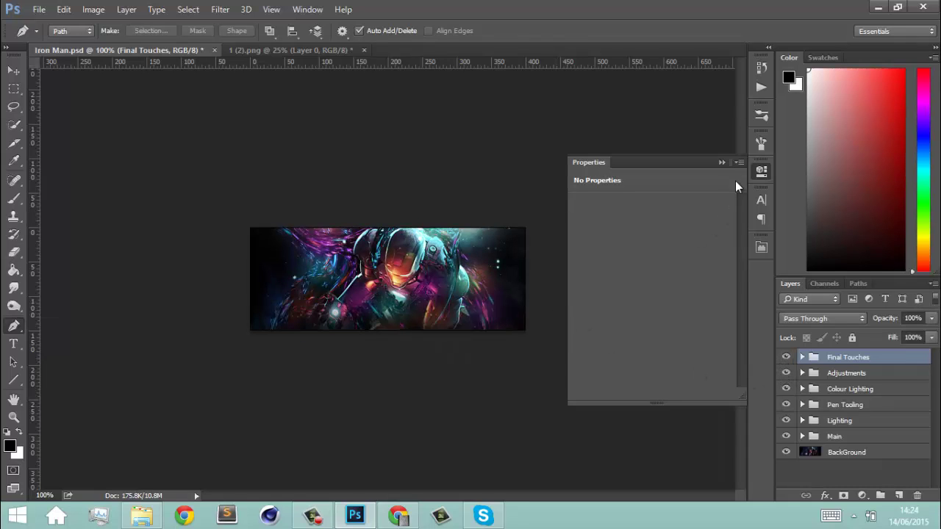
pyautogui.click(722, 163)
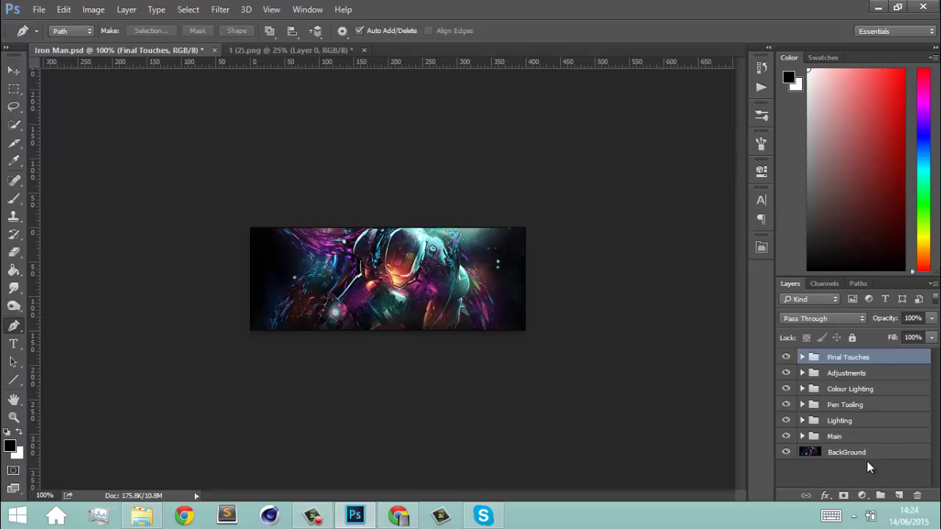
# Hide Final Touches, look through the layers in the Main group and collapse it, and show Final Touches again
pyautogui.click(786, 357)
pyautogui.click(802, 437)
pyautogui.scroll(-2, 853, 434)
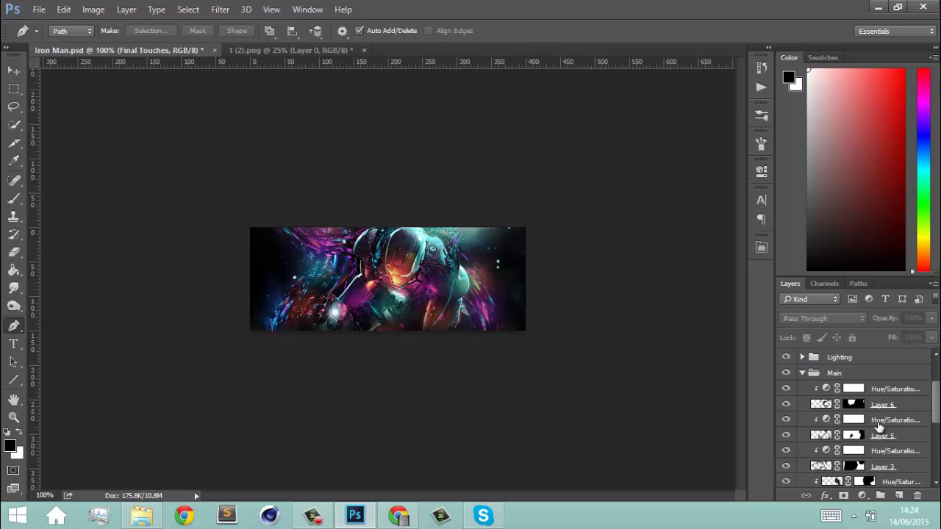
pyautogui.scroll(2, 875, 430)
pyautogui.click(802, 436)
pyautogui.click(786, 357)
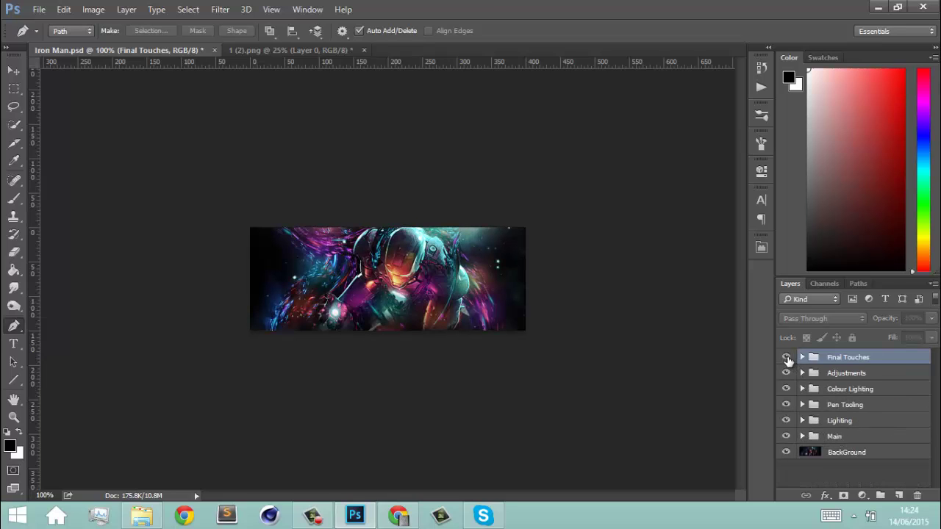
# Review the smudge render in 1 (2).png and the texture resources in File Explorer, and return to the Iron Man.psd document
pyautogui.click(291, 47)
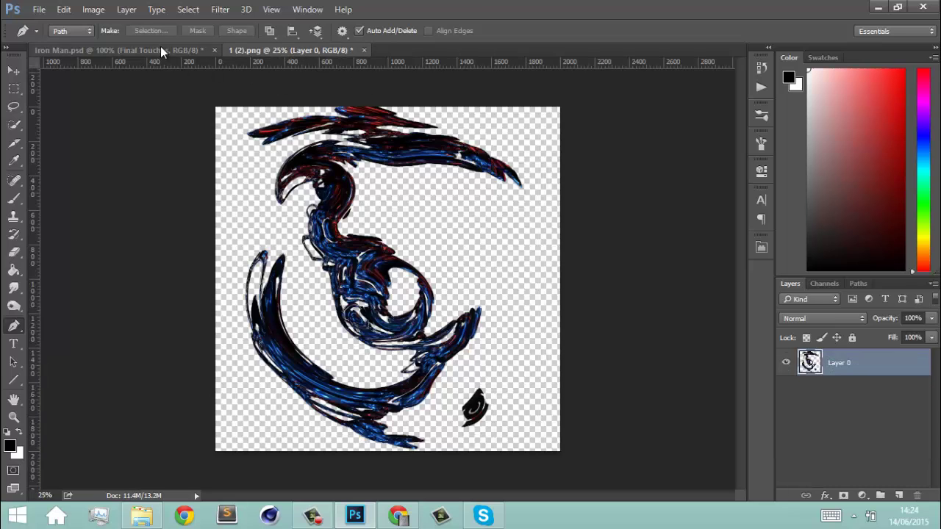
pyautogui.click(118, 50)
pyautogui.click(318, 50)
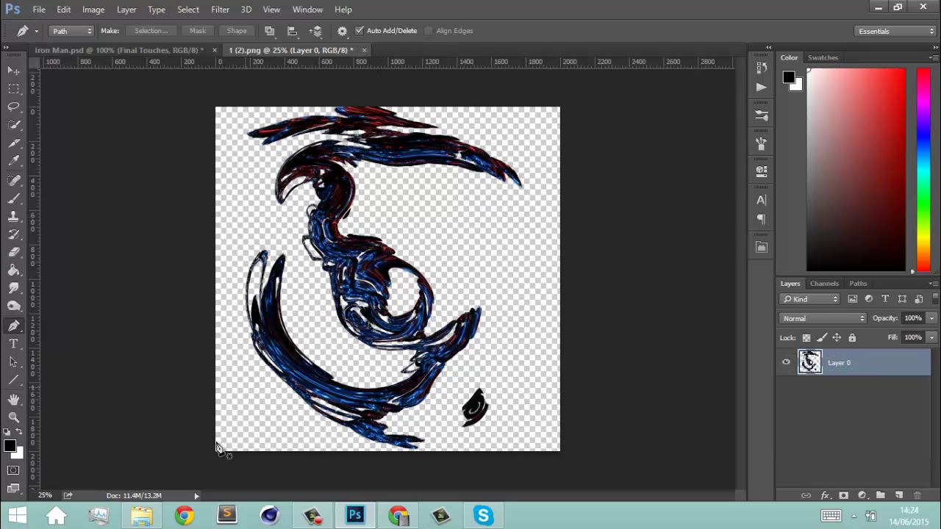
pyautogui.click(151, 520)
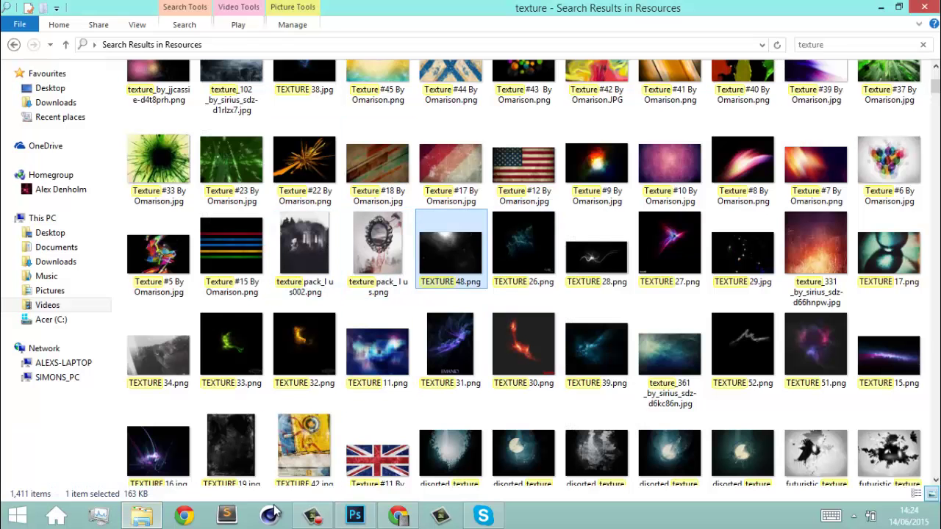
pyautogui.click(145, 519)
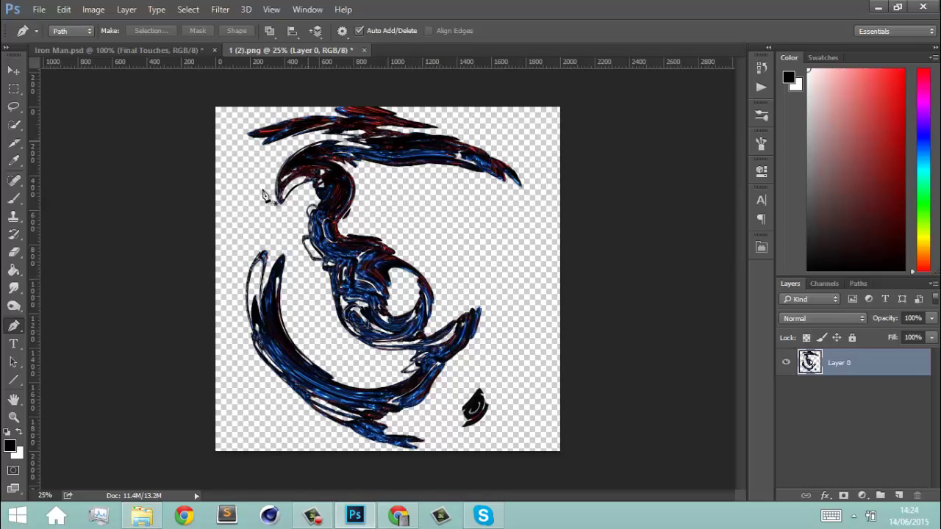
pyautogui.click(152, 50)
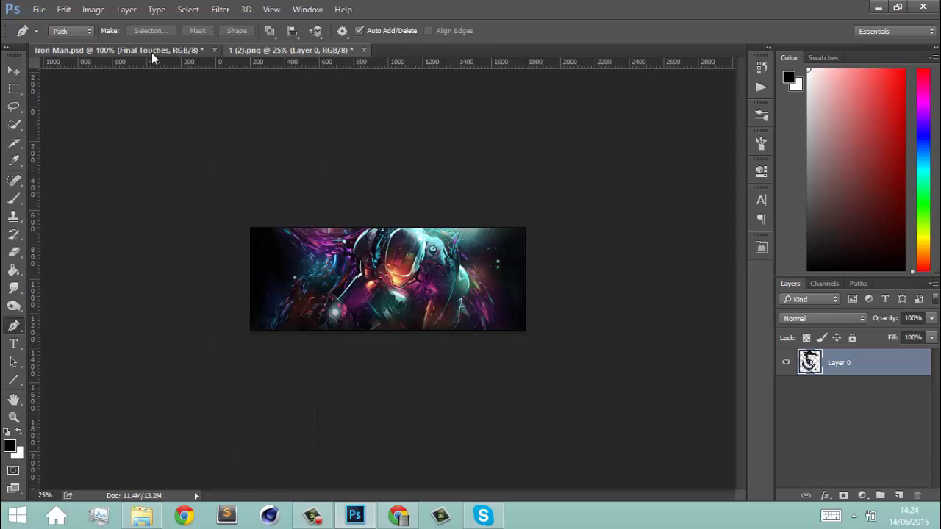